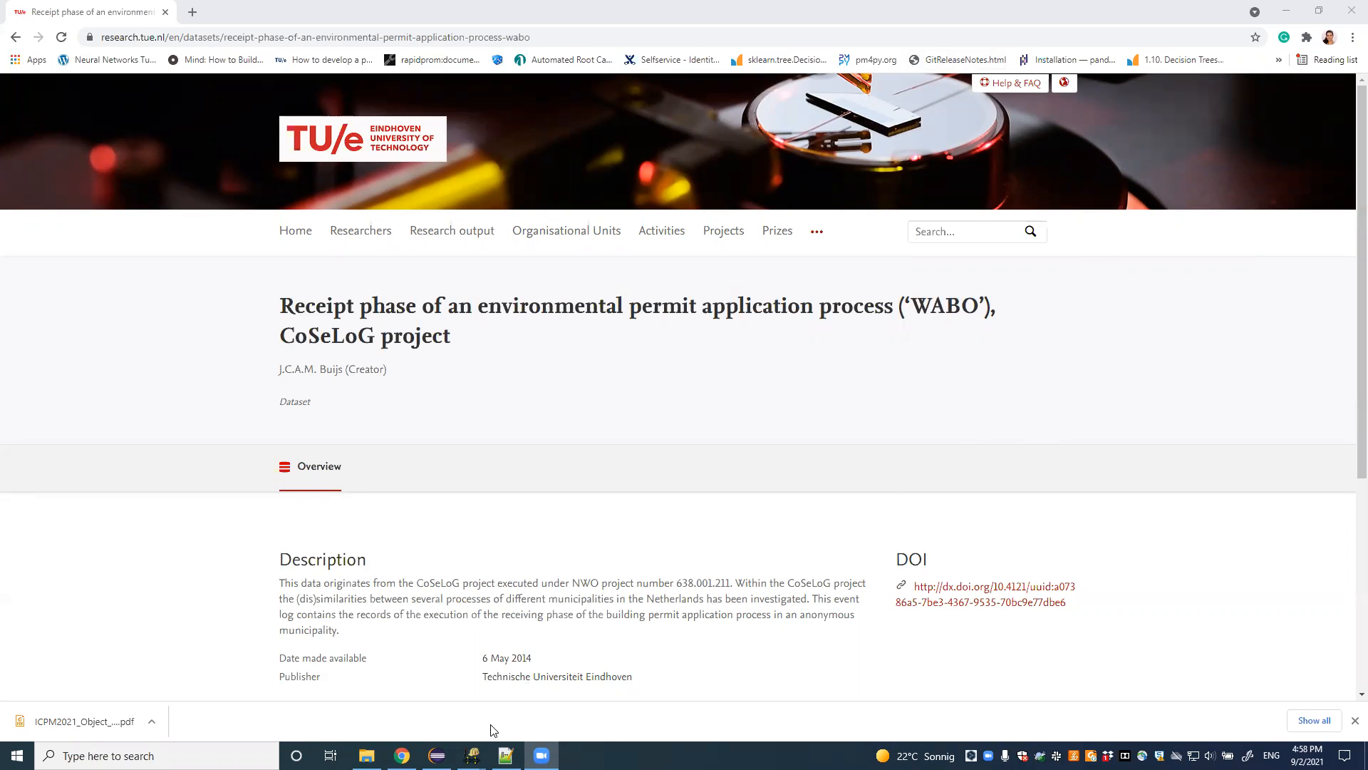
Switch to ProM UITopia and display the resources in its workspace
{"action": "mouse_move", "coordinate": [471, 756]}
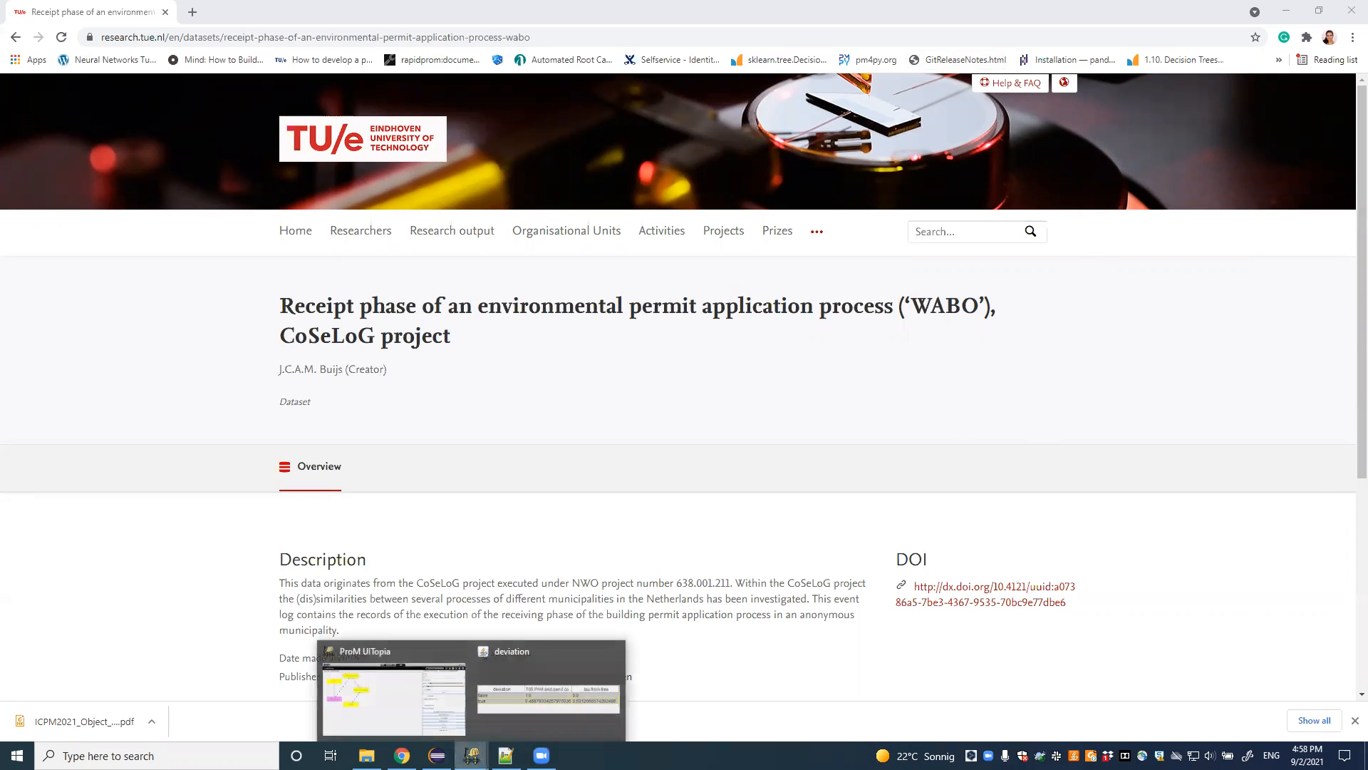
{"action": "left_click", "coordinate": [410, 713]}
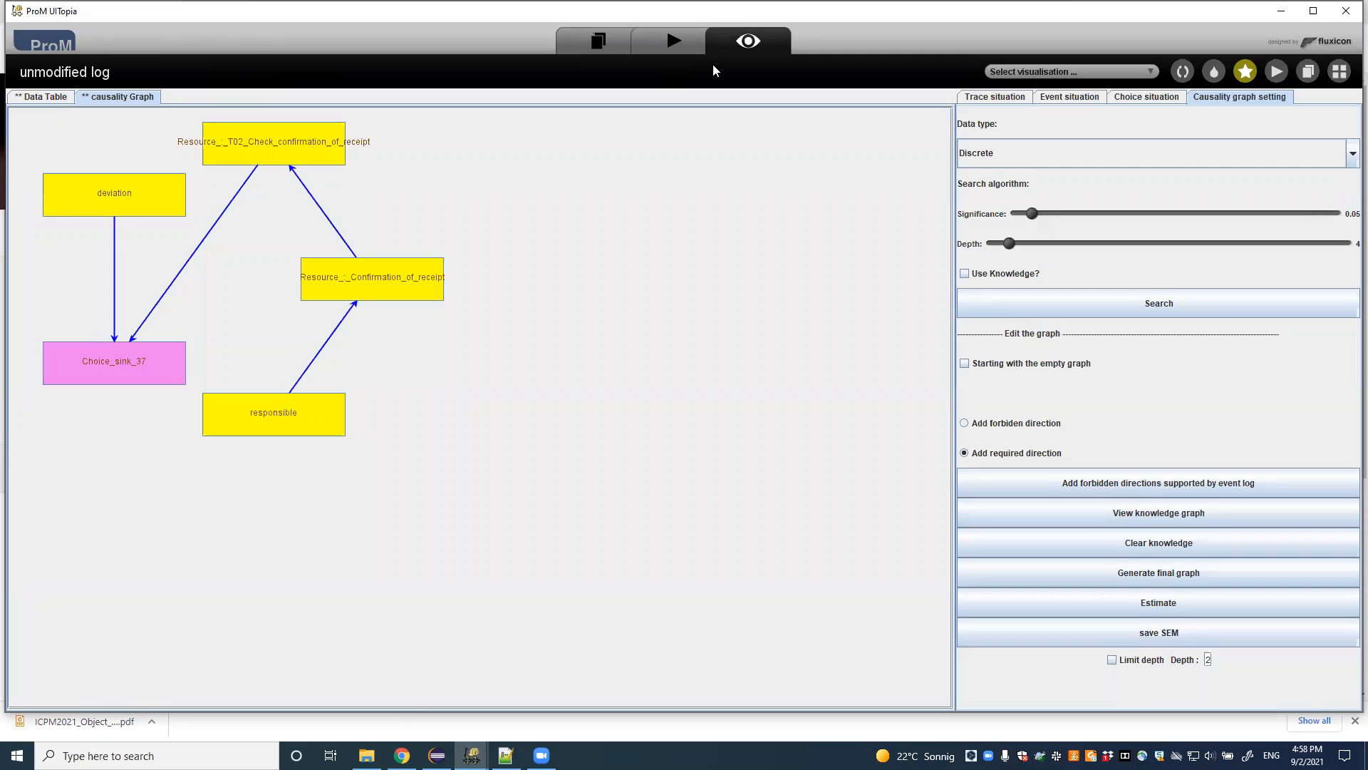
{"action": "left_click_drag", "start_coordinate": [1076, 9], "coordinate": [1075, 51]}
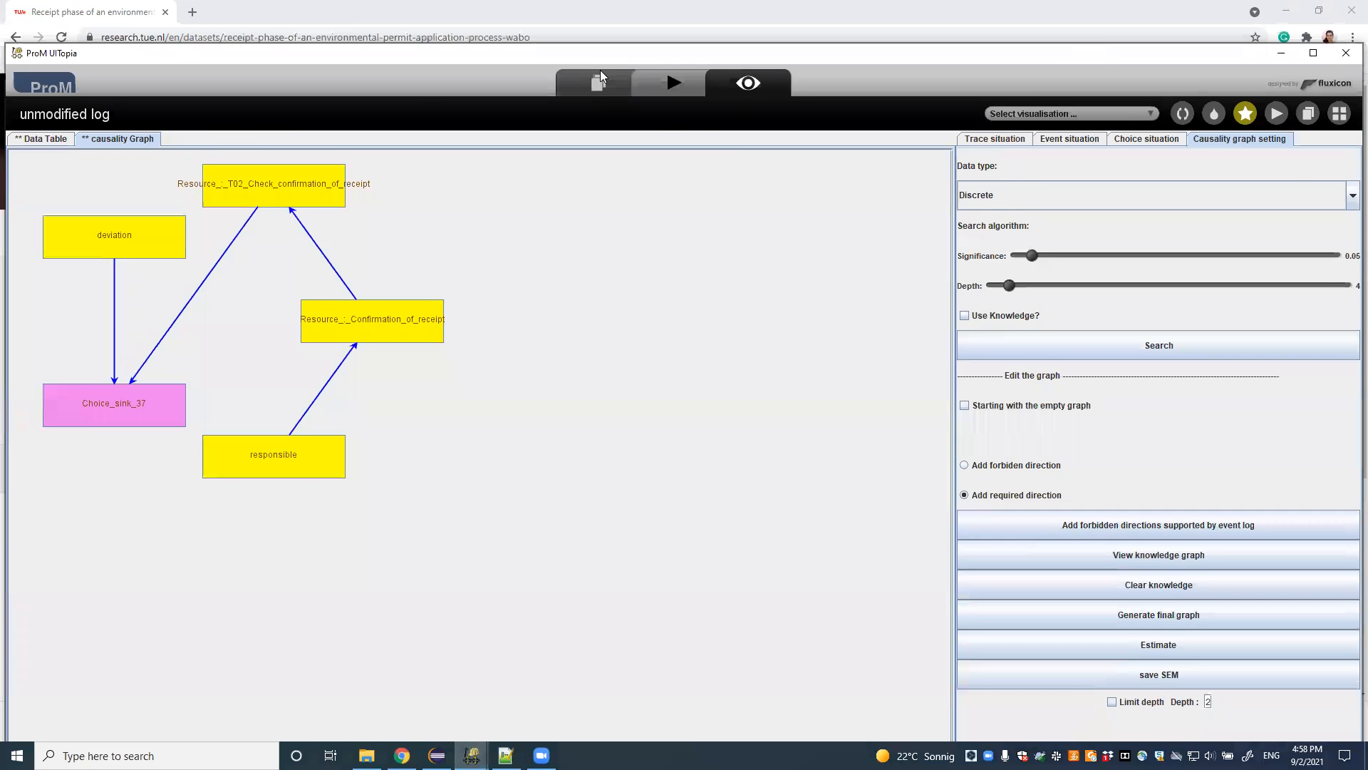
{"action": "left_click", "coordinate": [600, 71]}
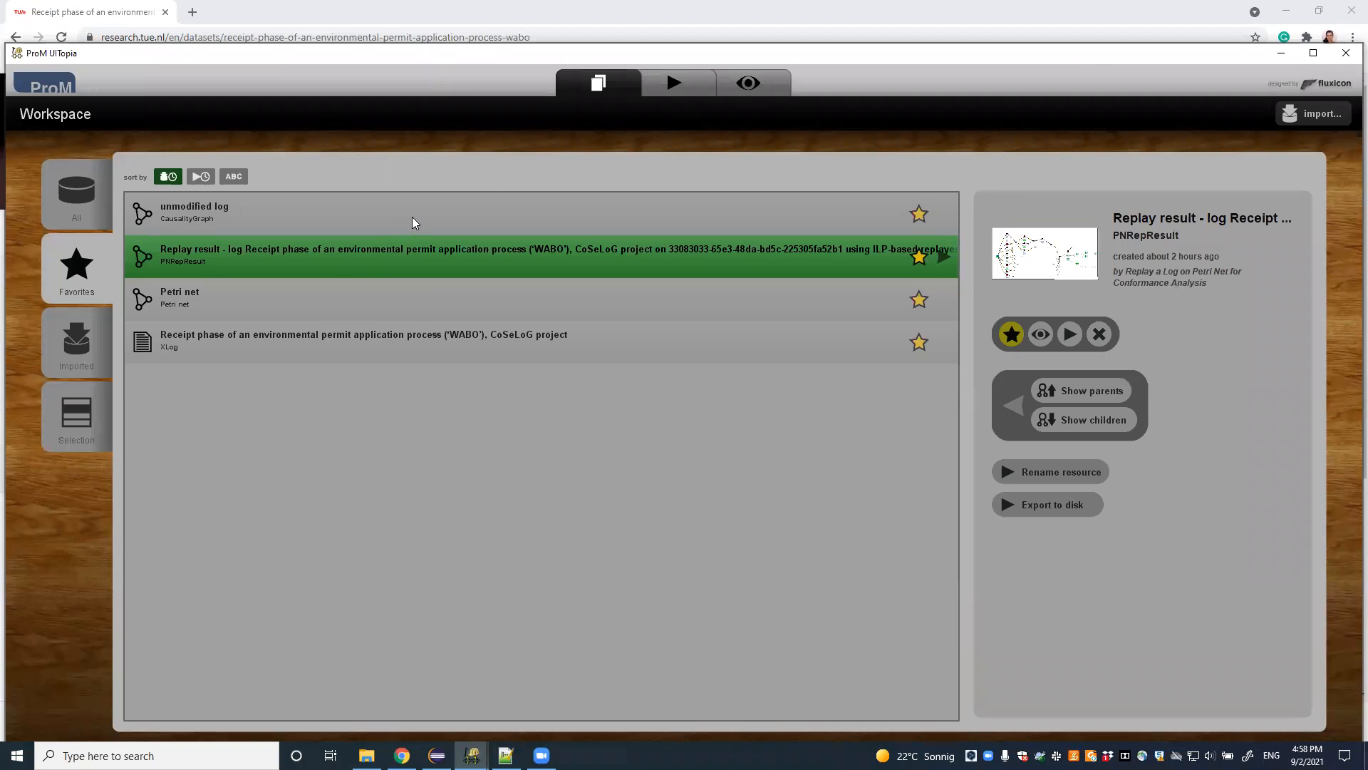
Run Root-cause Analysis Using Structural Equation Model on the replay result, the Petri net and the WABO receipt phase event log
{"action": "left_click", "coordinate": [394, 305]}
{"action": "left_click", "coordinate": [411, 348]}
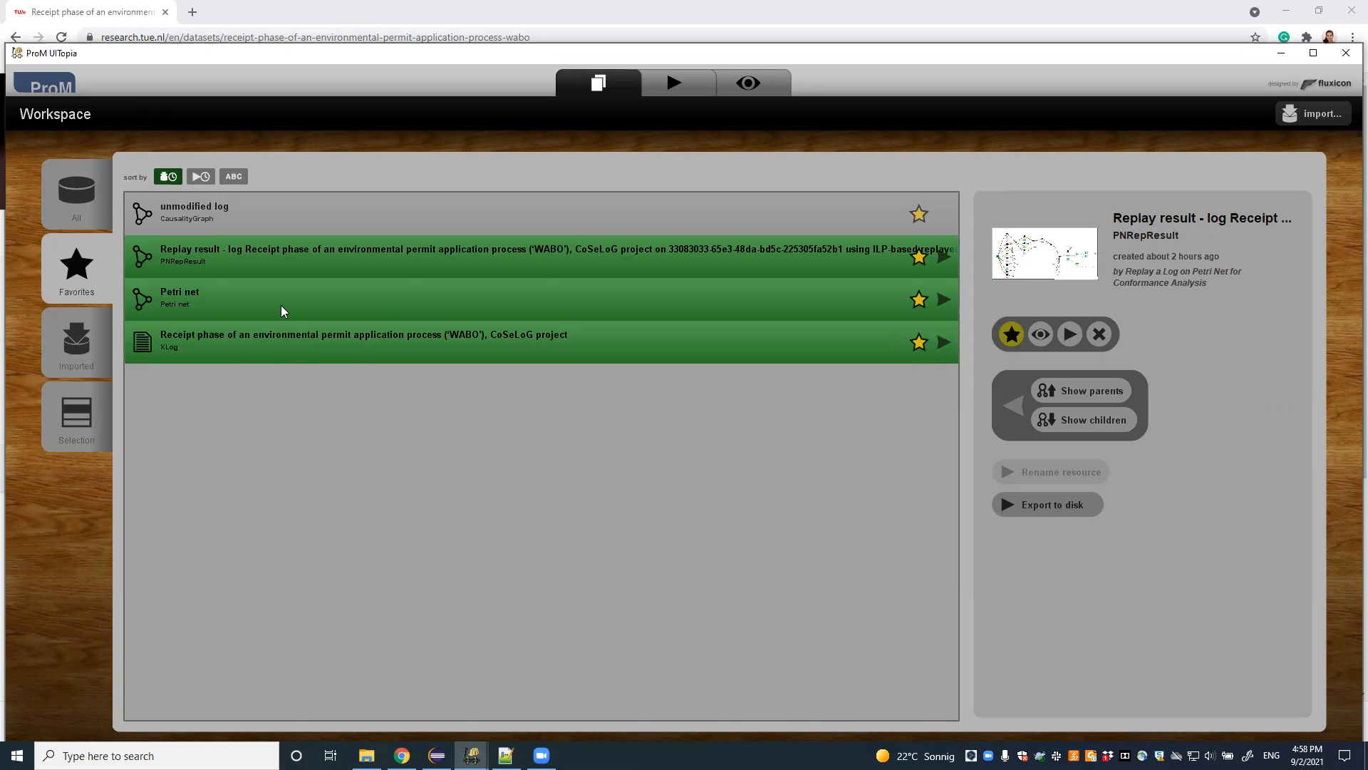
{"action": "left_click", "coordinate": [1070, 333]}
{"action": "scroll", "coordinate": [540, 394], "scroll_direction": "down", "scroll_amount": 1}
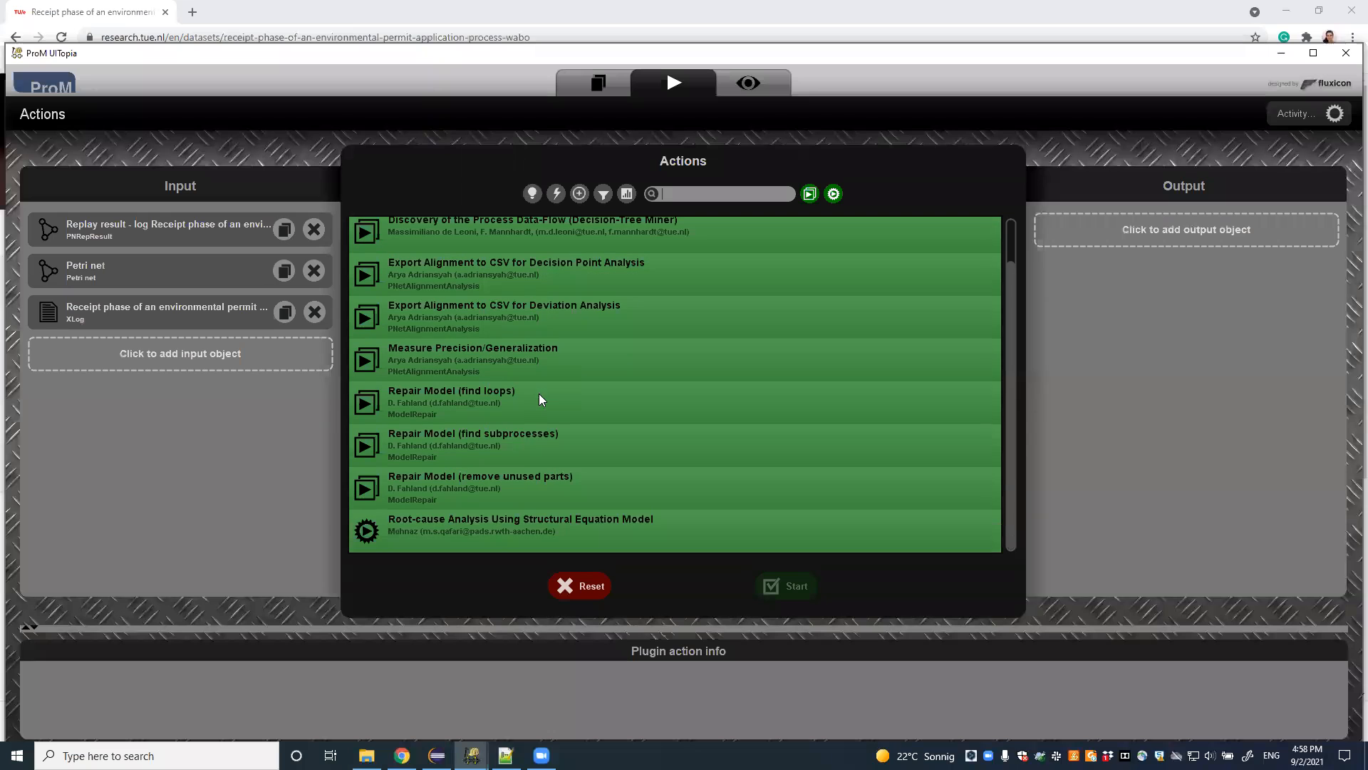
{"action": "left_click", "coordinate": [489, 535]}
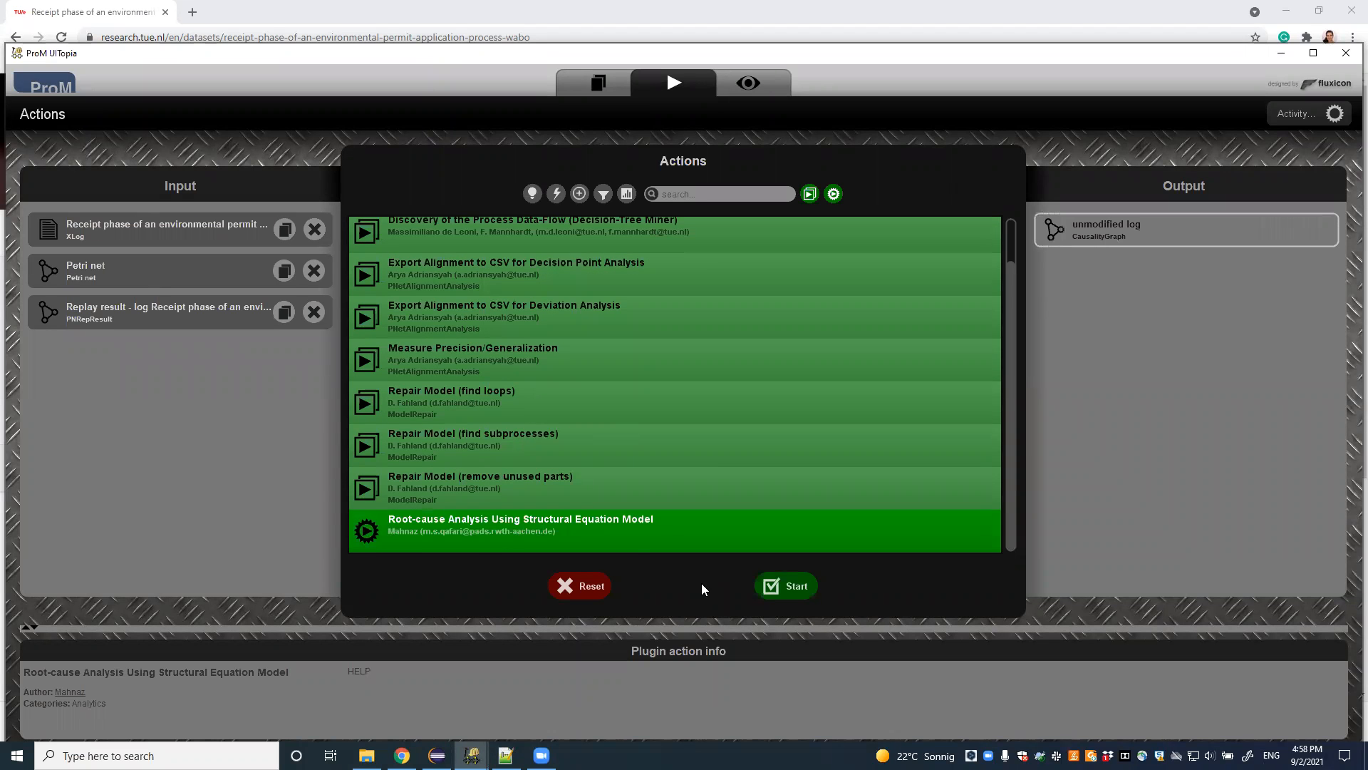
{"action": "left_click", "coordinate": [789, 588]}
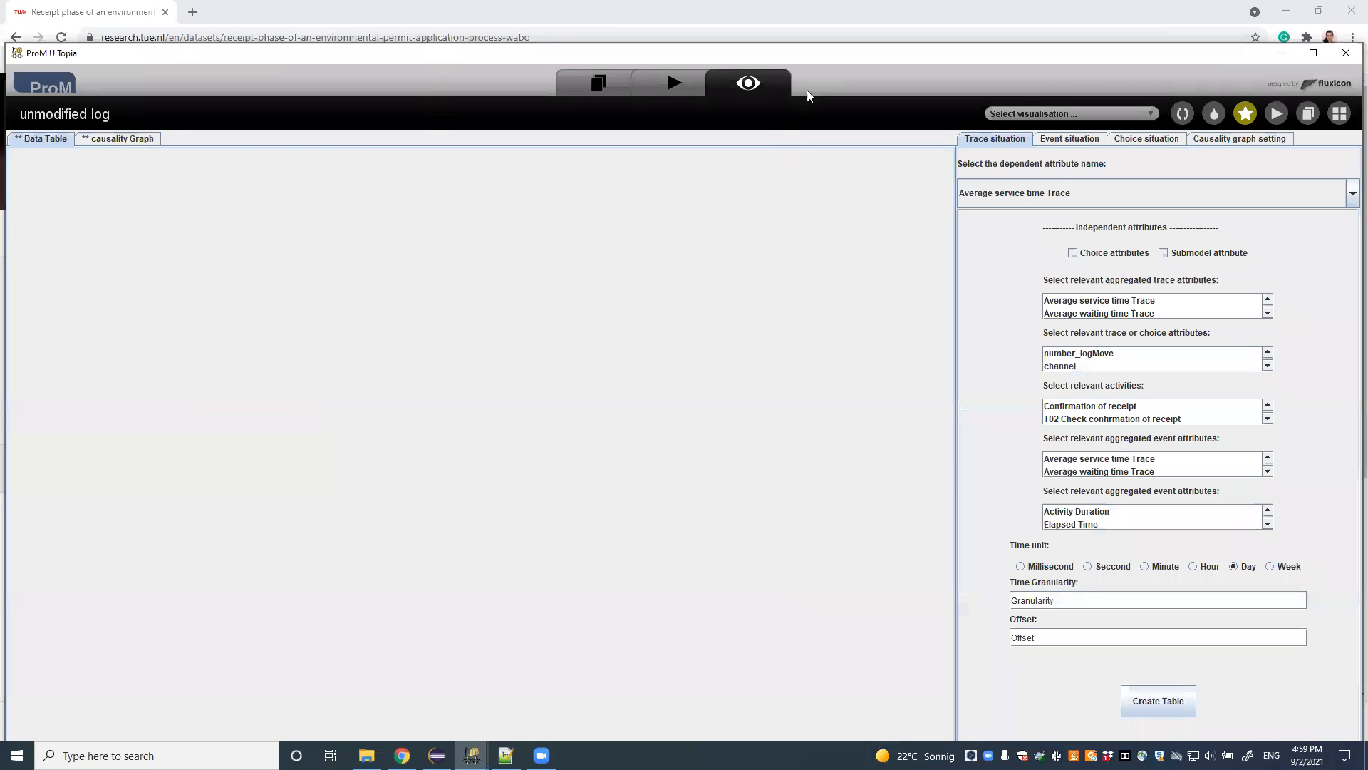
Choose Process workLoad as the dependent attribute of the trace situation, after looking over the event and choice situation settings
{"action": "left_click_drag", "start_coordinate": [1054, 51], "coordinate": [1064, 17]}
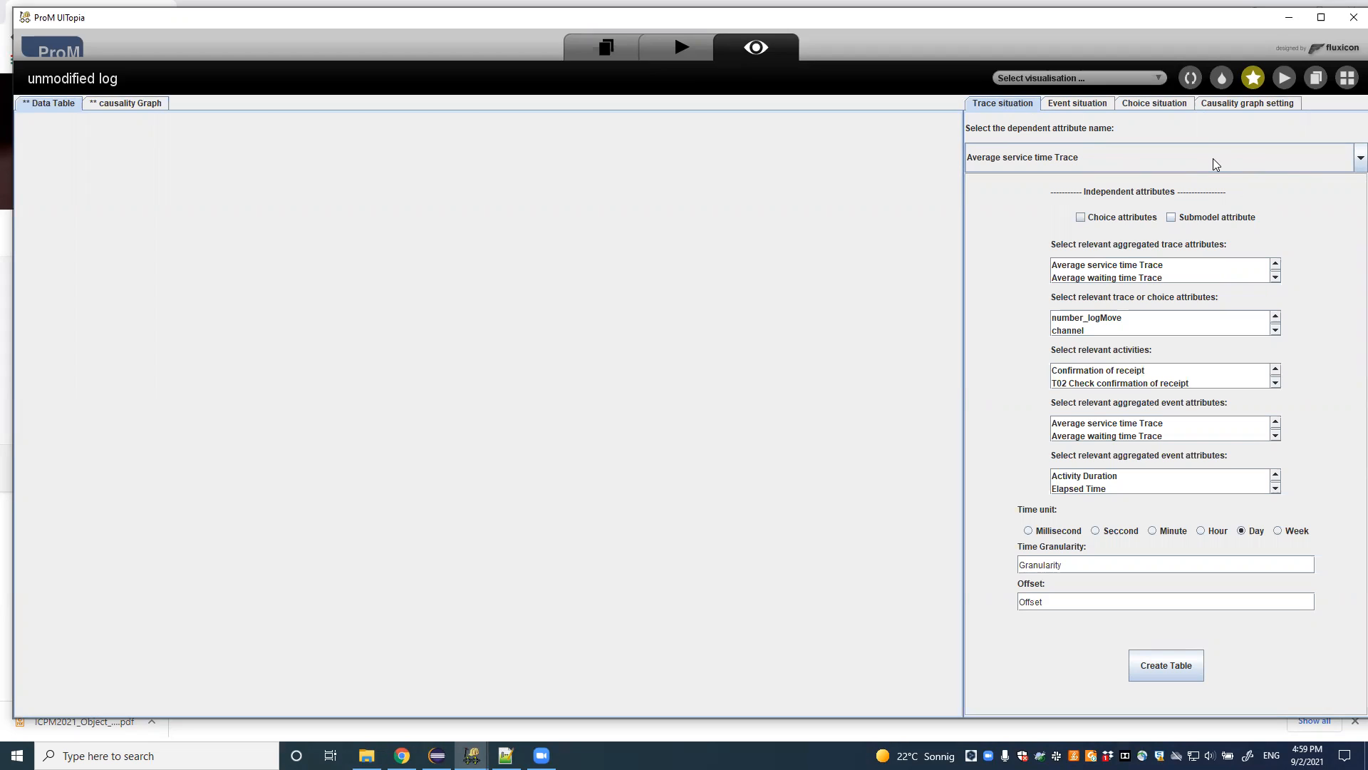
{"action": "left_click", "coordinate": [1076, 104]}
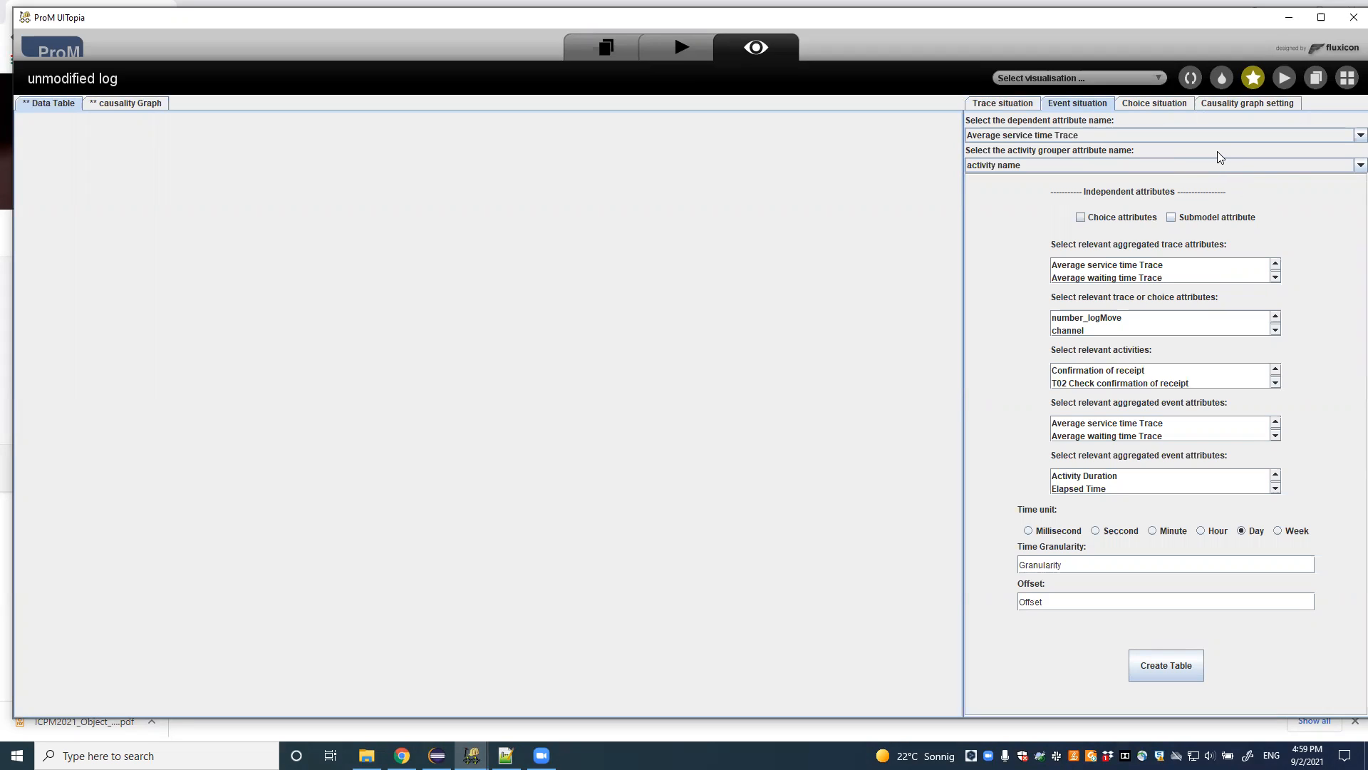
{"action": "left_click", "coordinate": [1163, 105]}
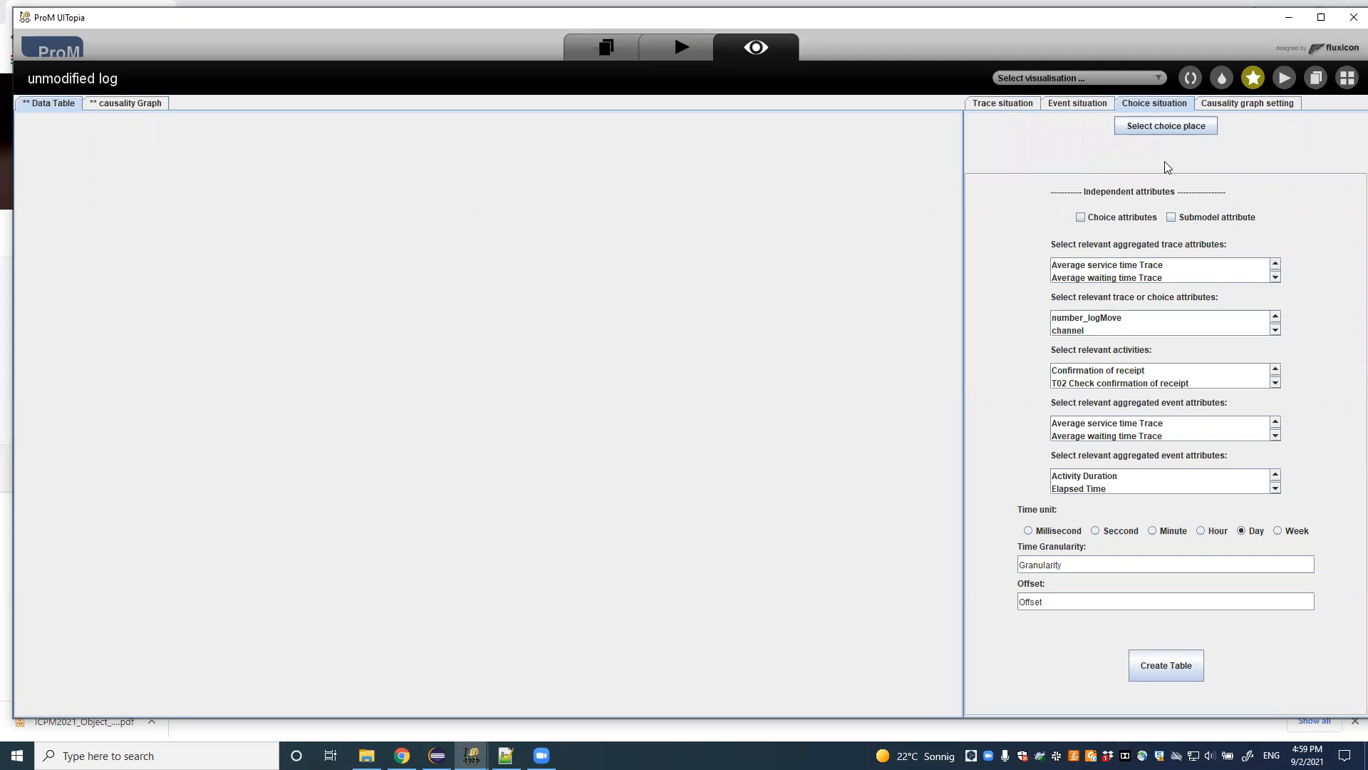
{"action": "left_click", "coordinate": [1013, 107]}
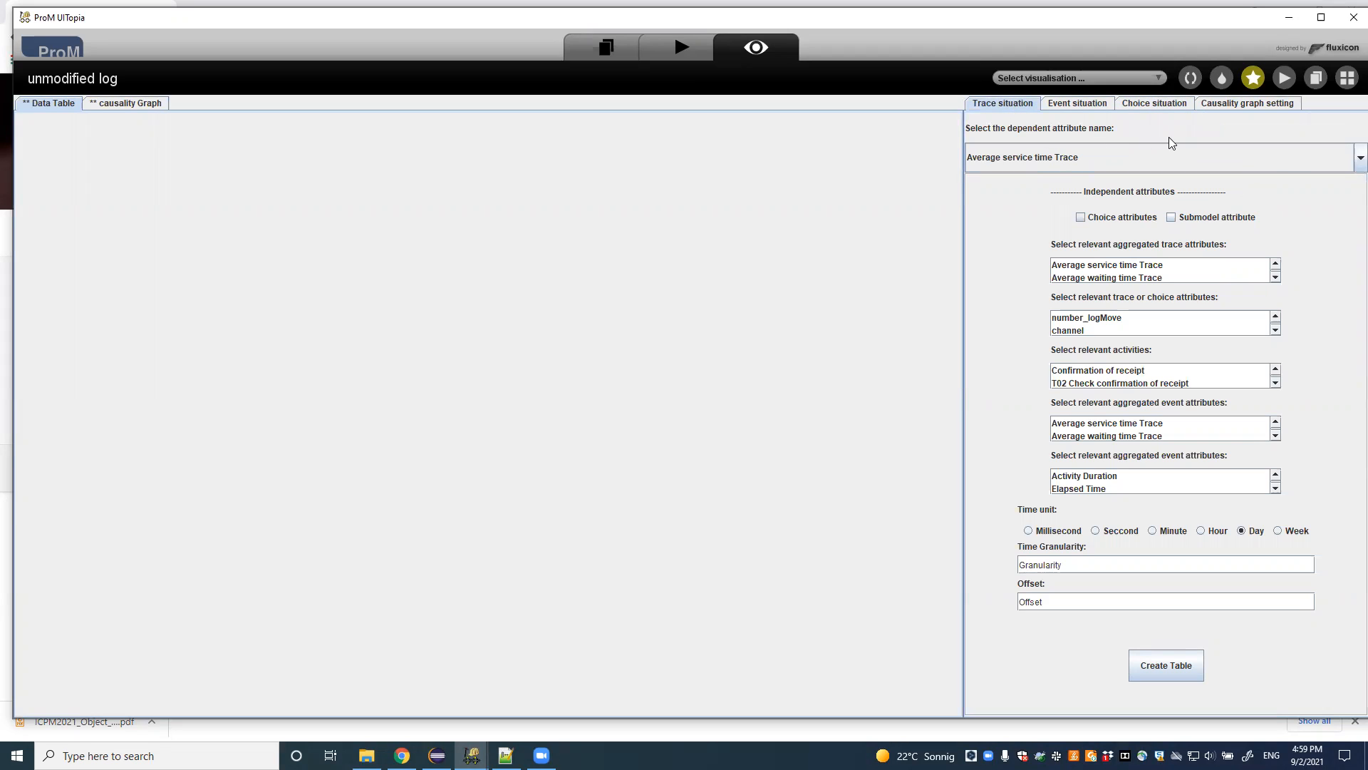
{"action": "left_click", "coordinate": [1349, 165]}
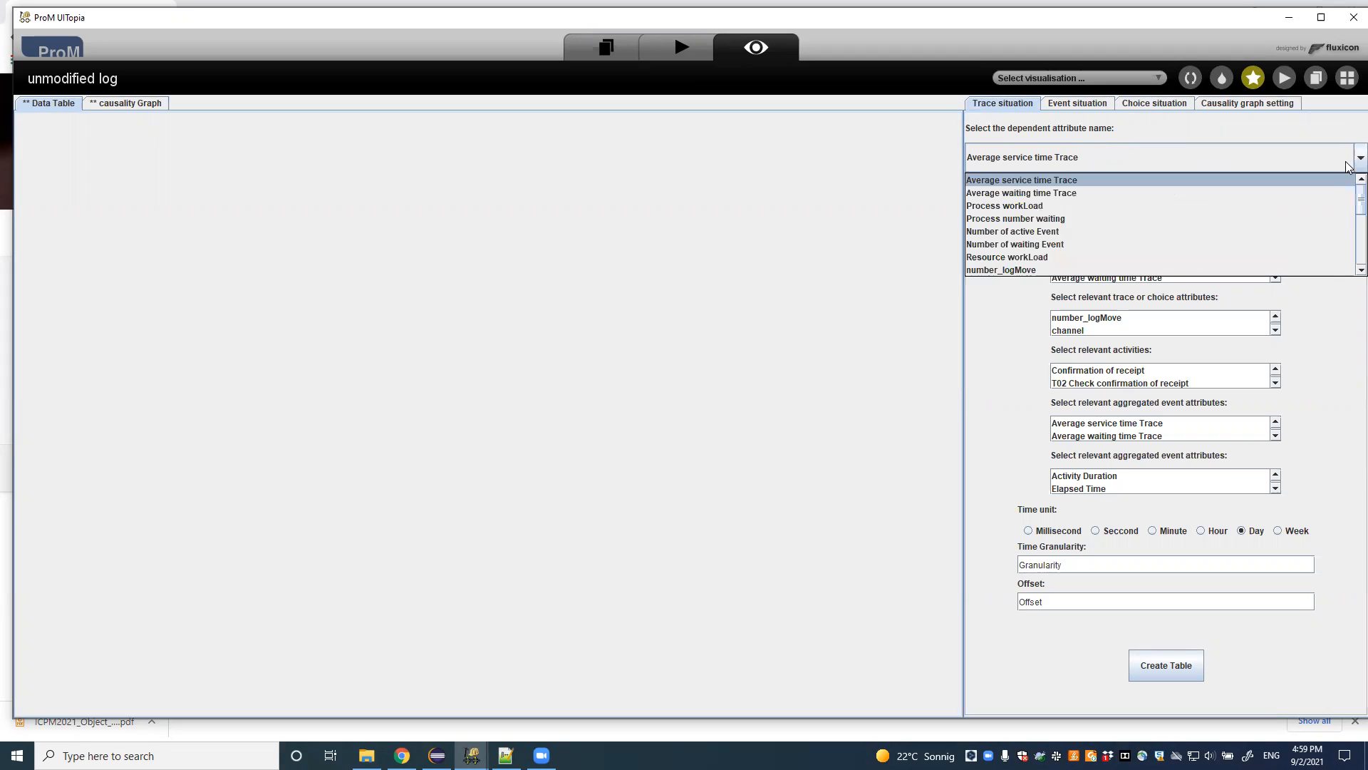
{"action": "left_click", "coordinate": [1023, 206]}
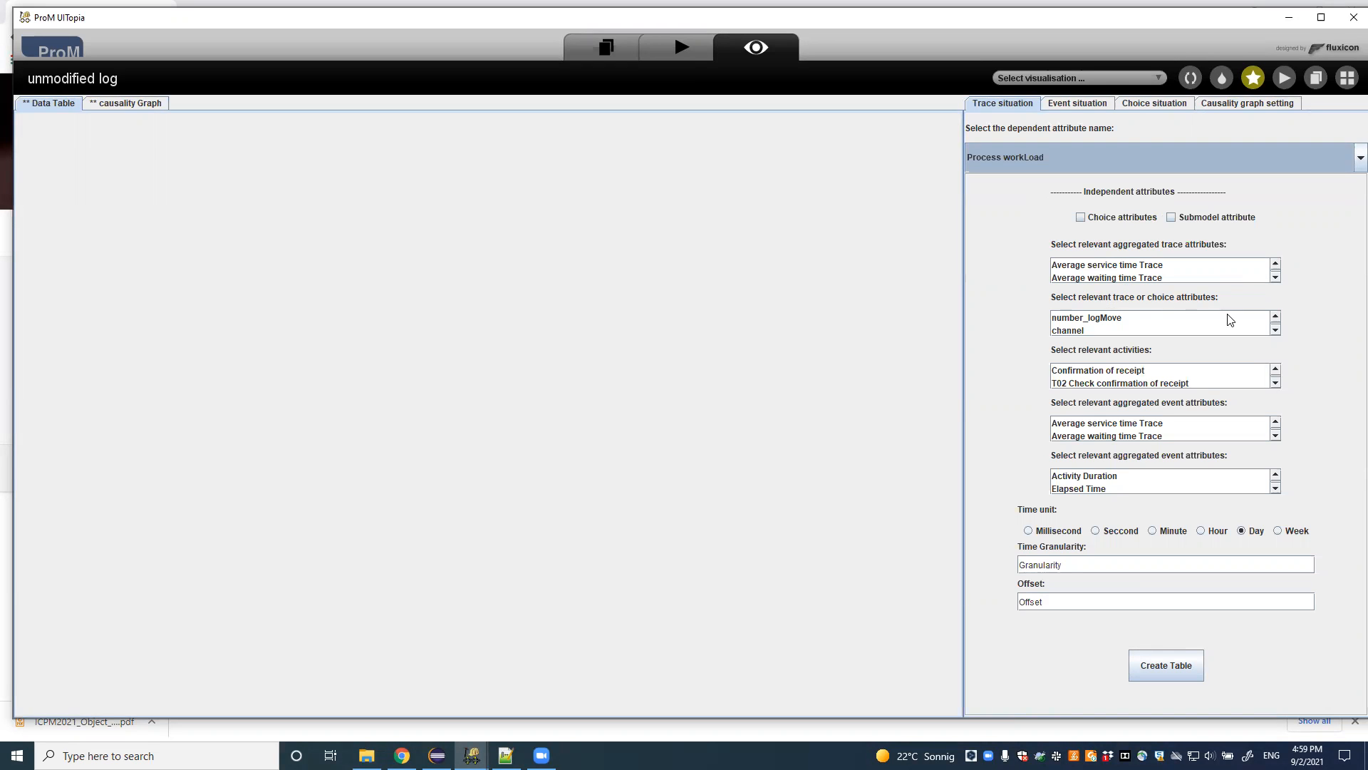
Select deviation, the activities Confirmation of receipt and T02 Check confirmation of receipt, and the event attribute Number of active Event as independent attributes
{"action": "scroll", "coordinate": [1136, 331], "scroll_direction": "down", "scroll_amount": 3}
{"action": "left_click", "coordinate": [1086, 319]}
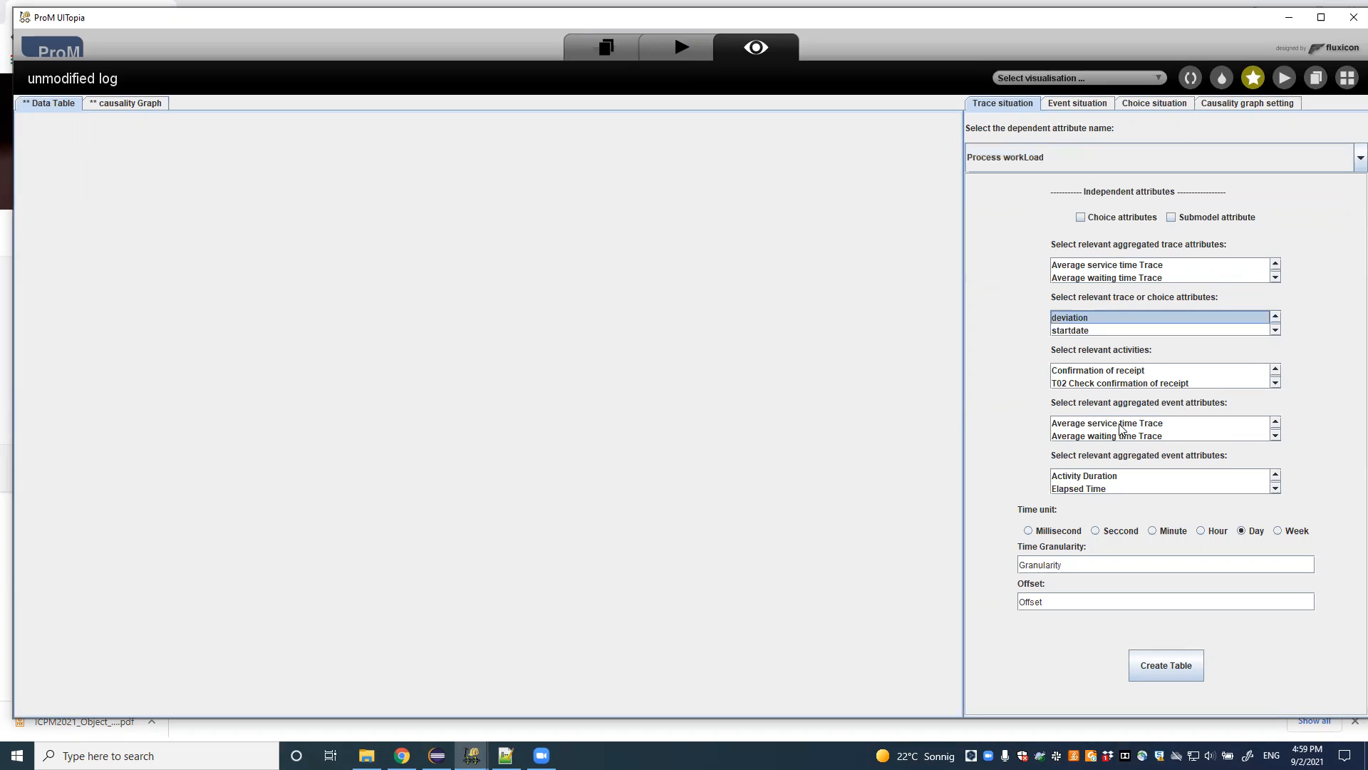
{"action": "left_click", "coordinate": [1110, 372]}
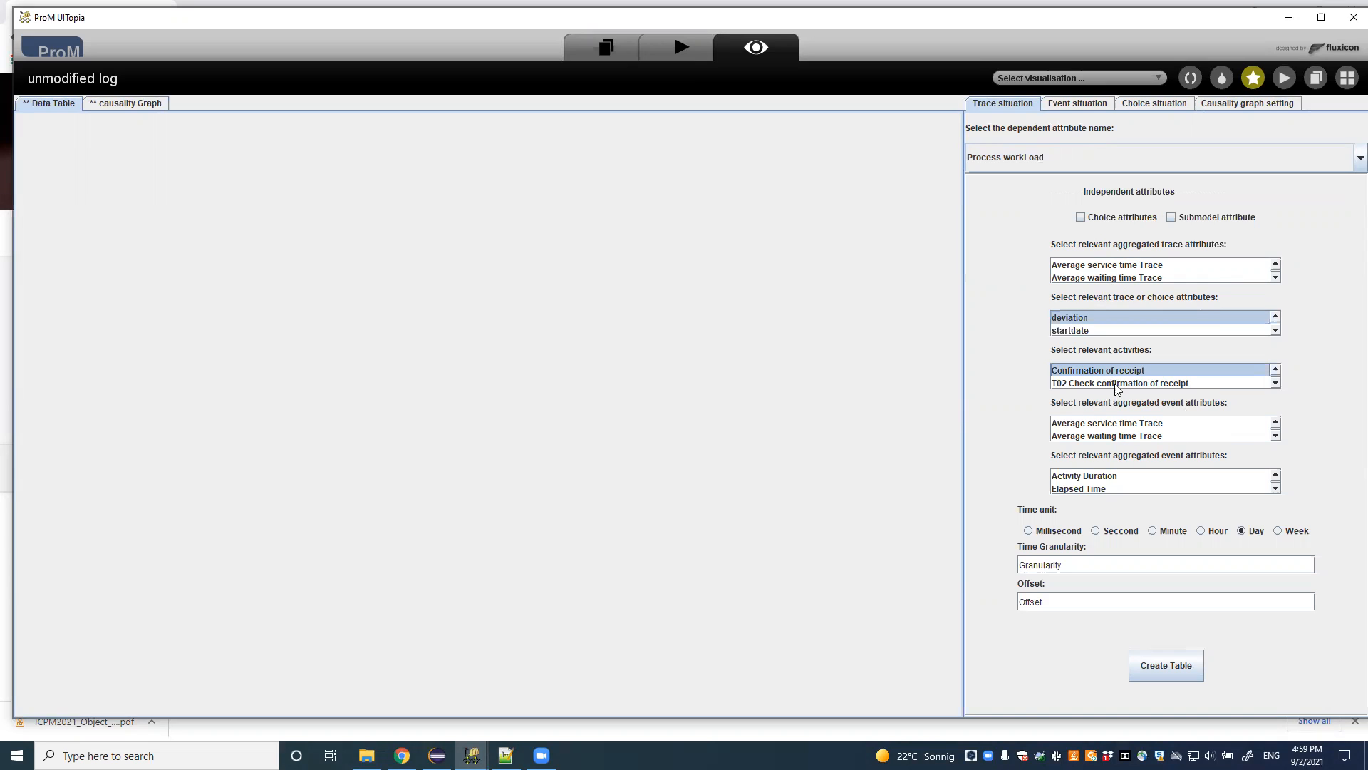
{"action": "left_click", "coordinate": [1114, 383], "text": "ctrl"}
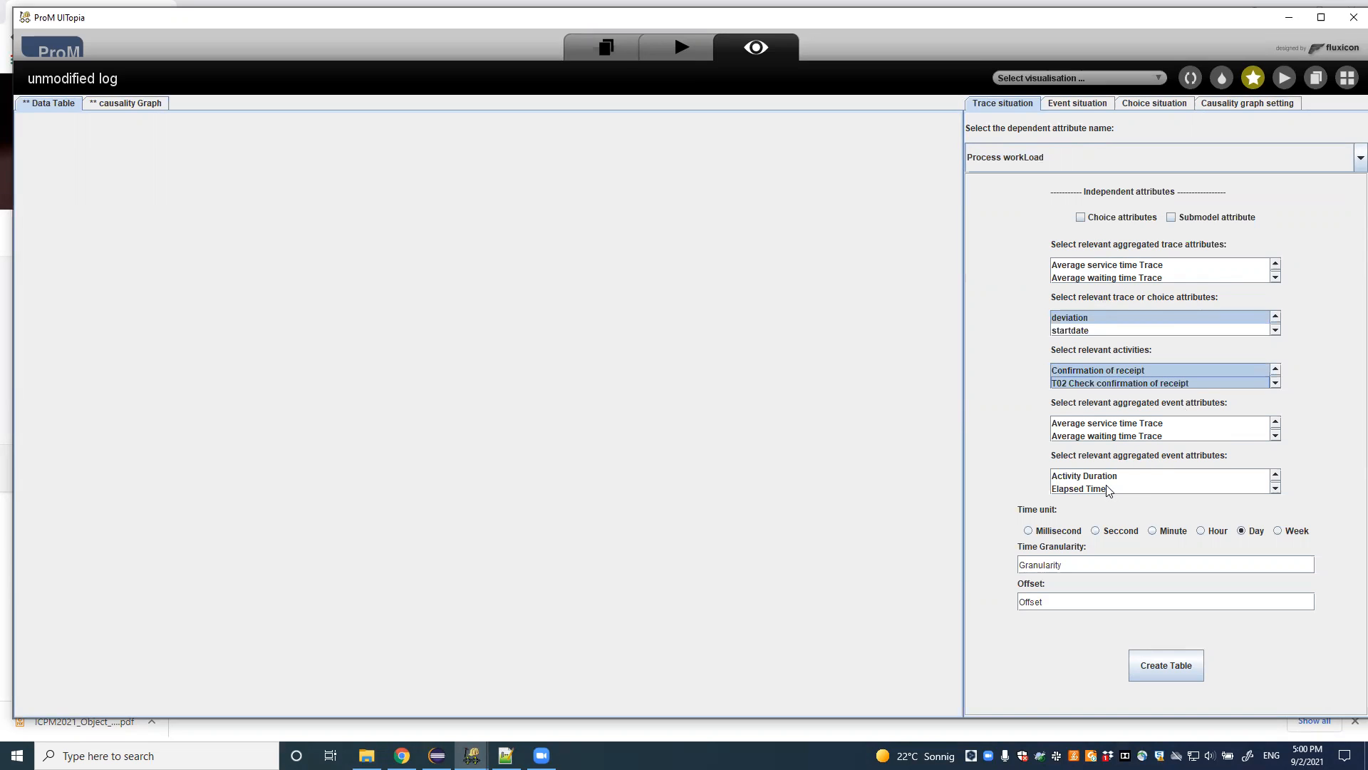
{"action": "scroll", "coordinate": [1108, 430], "scroll_direction": "down", "scroll_amount": 1}
{"action": "scroll", "coordinate": [1160, 434], "scroll_direction": "down", "scroll_amount": 2}
{"action": "left_click", "coordinate": [1128, 436]}
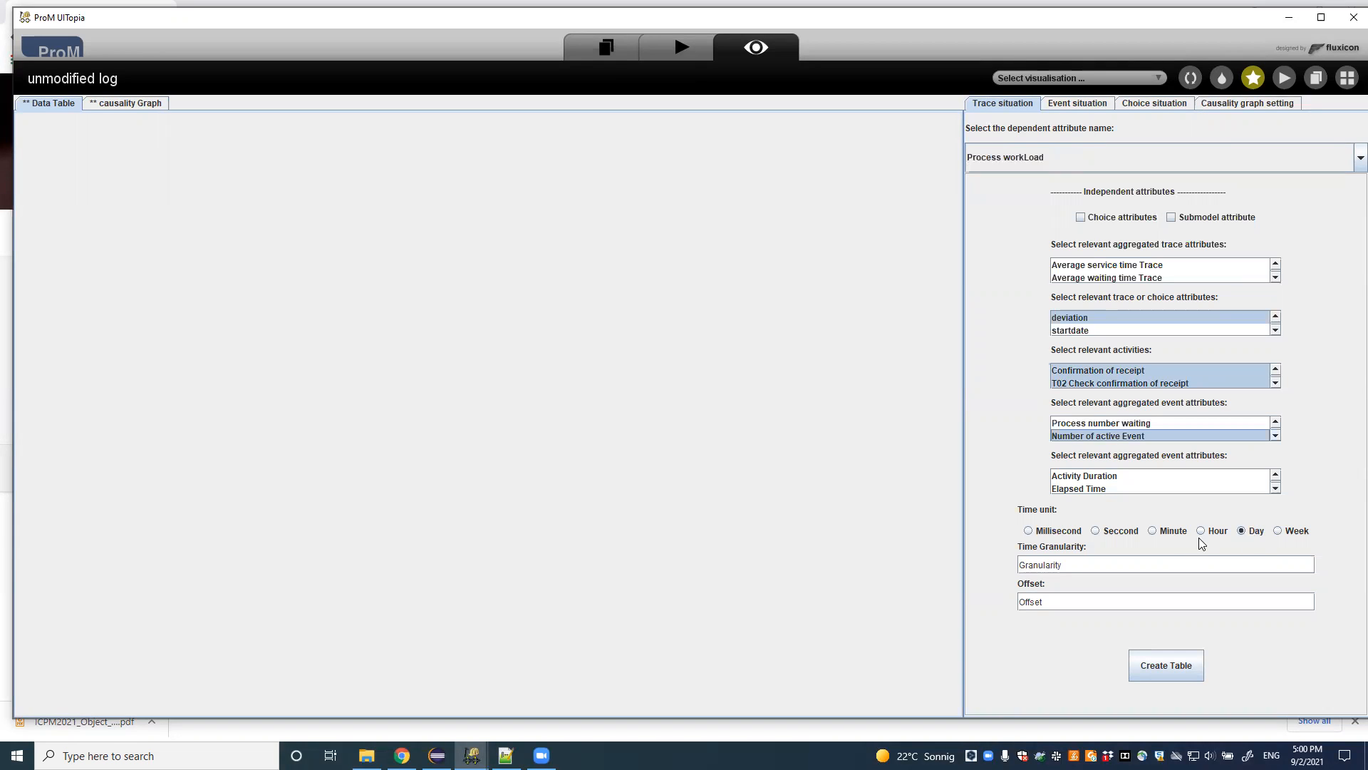
Set the time granularity to 1 and create the data table for the trace situation
{"action": "left_click", "coordinate": [1117, 563]}
{"action": "type", "text": "1"}
{"action": "left_click", "coordinate": [1172, 667]}
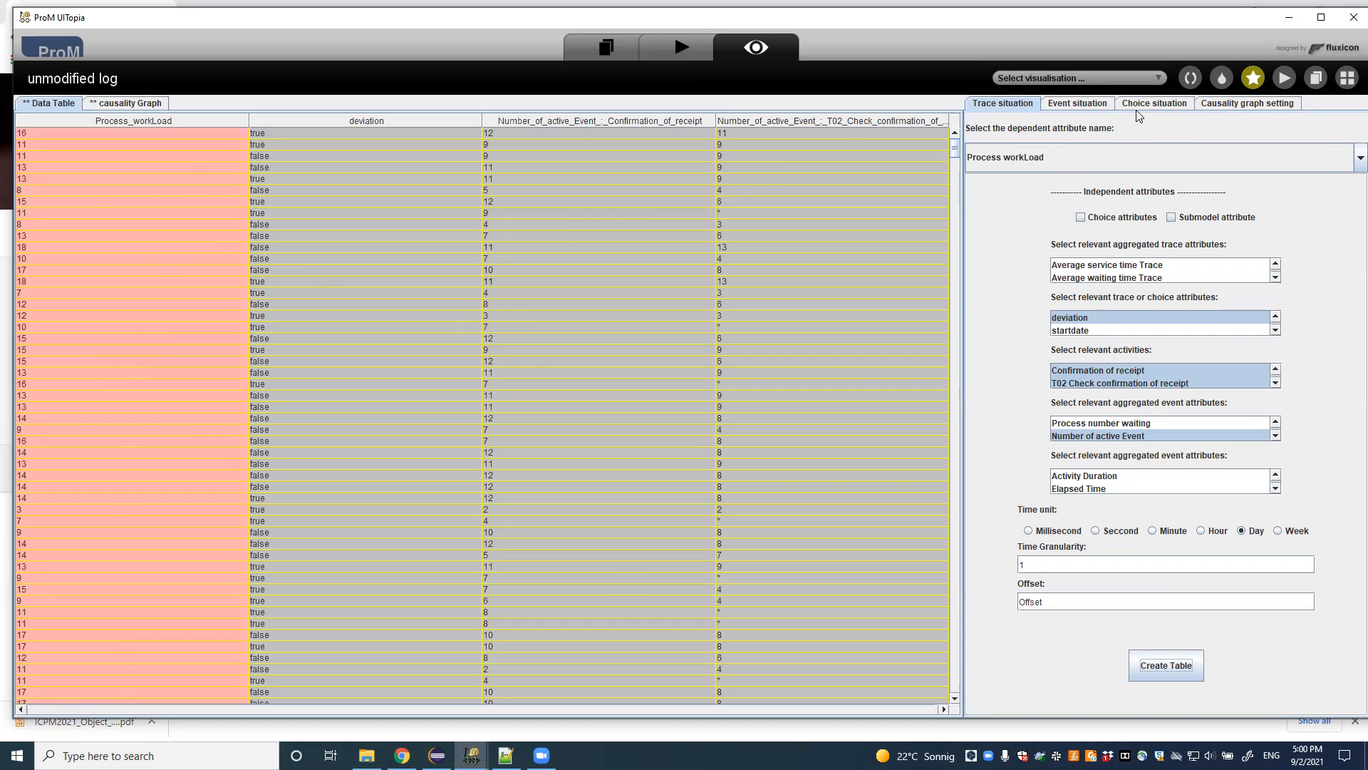
Display the causality graph and set it to start with the empty graph
{"action": "left_click", "coordinate": [1271, 102]}
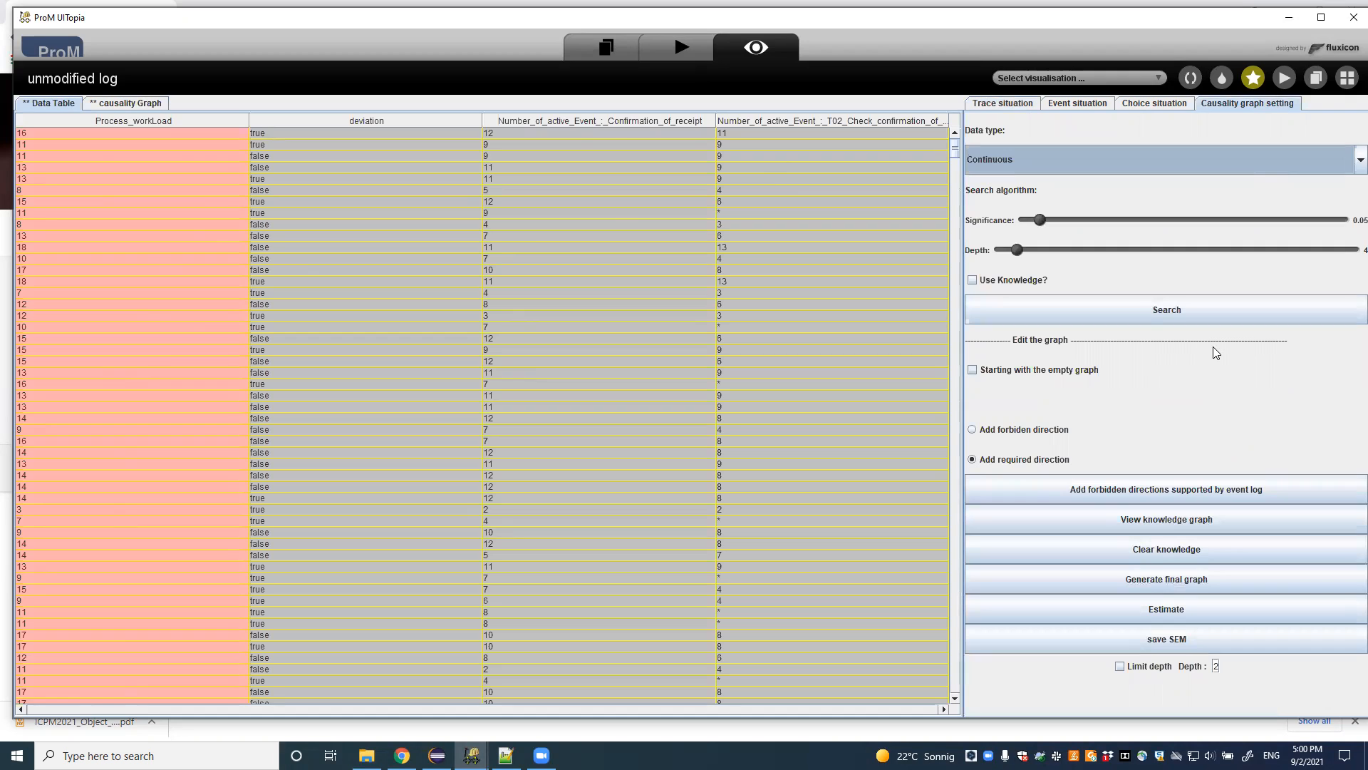
{"action": "left_click", "coordinate": [1212, 322]}
{"action": "left_click", "coordinate": [135, 105]}
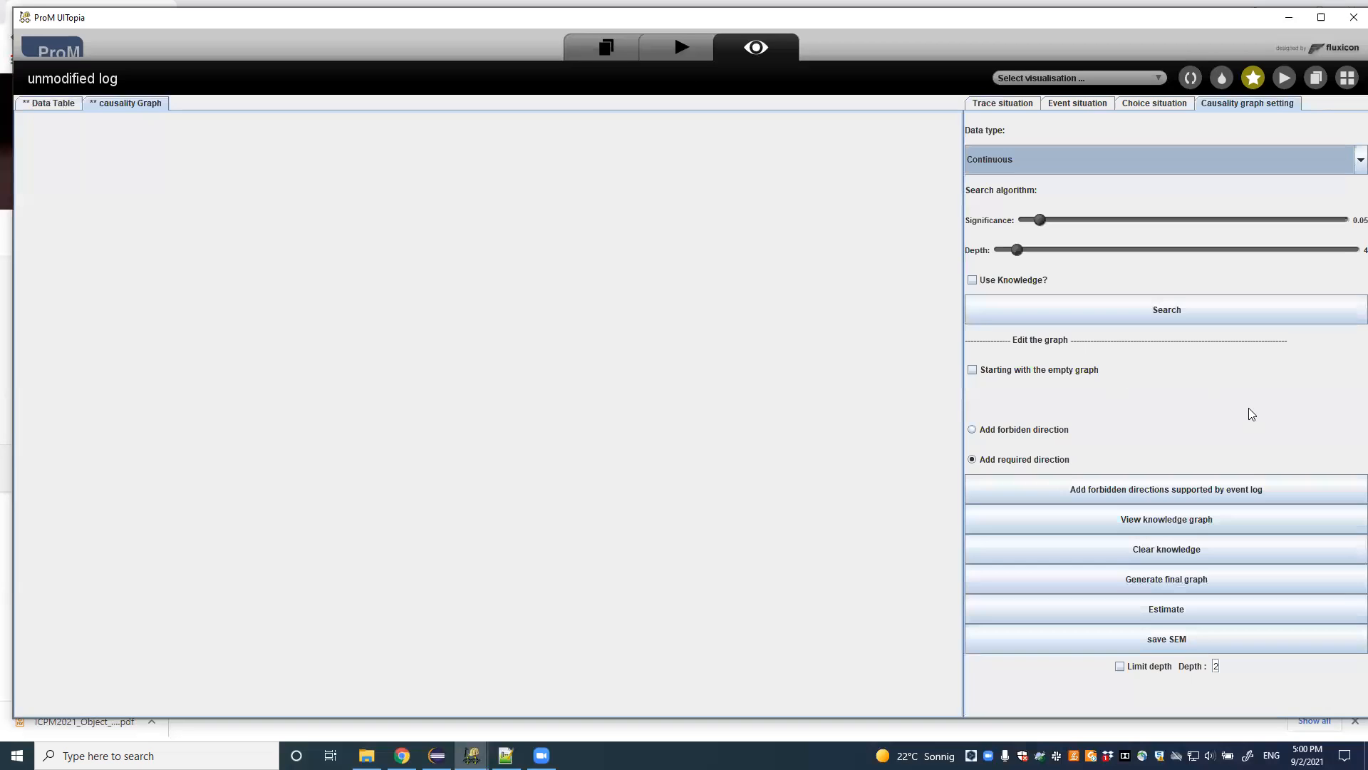
{"action": "left_click", "coordinate": [973, 371]}
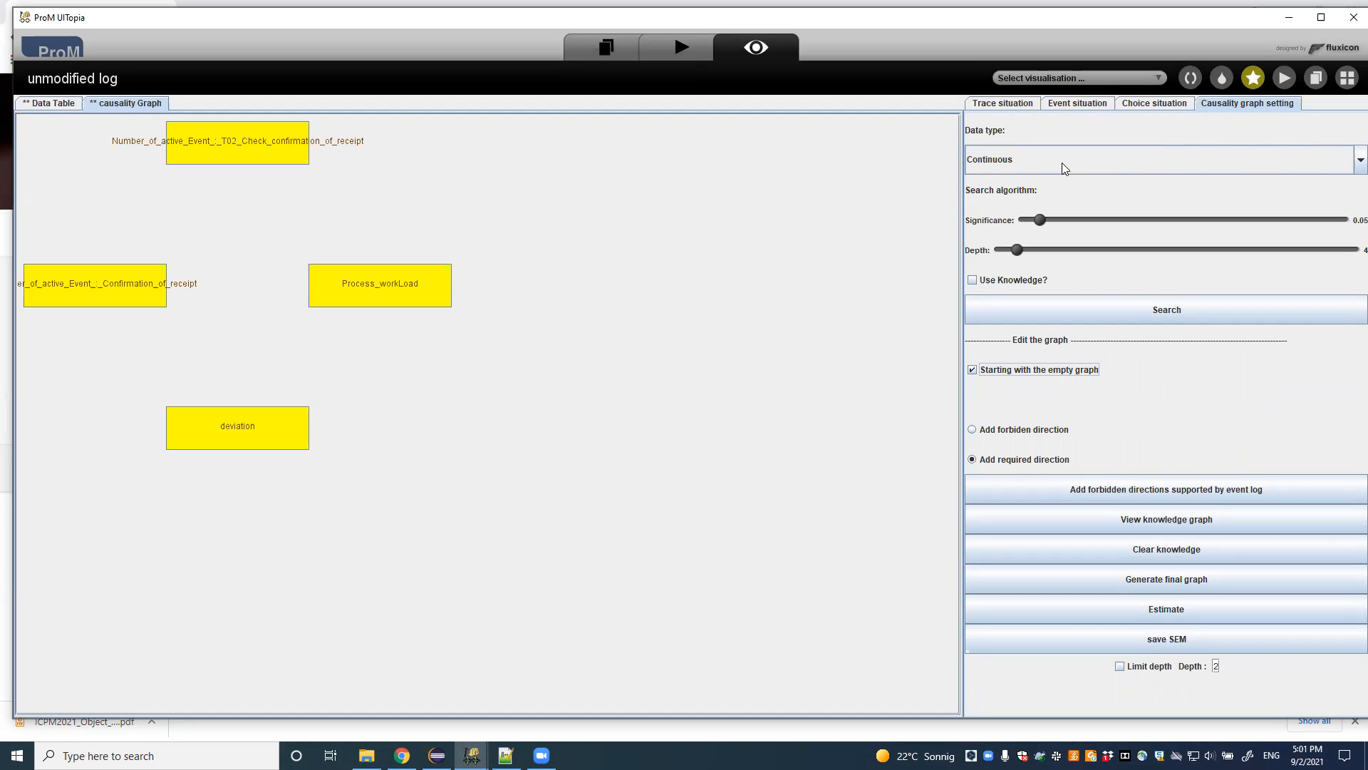
Run the causal search on Continuous data, accepting the proposed null-value removal thresholds and Mean imputation
{"action": "left_click", "coordinate": [1348, 169]}
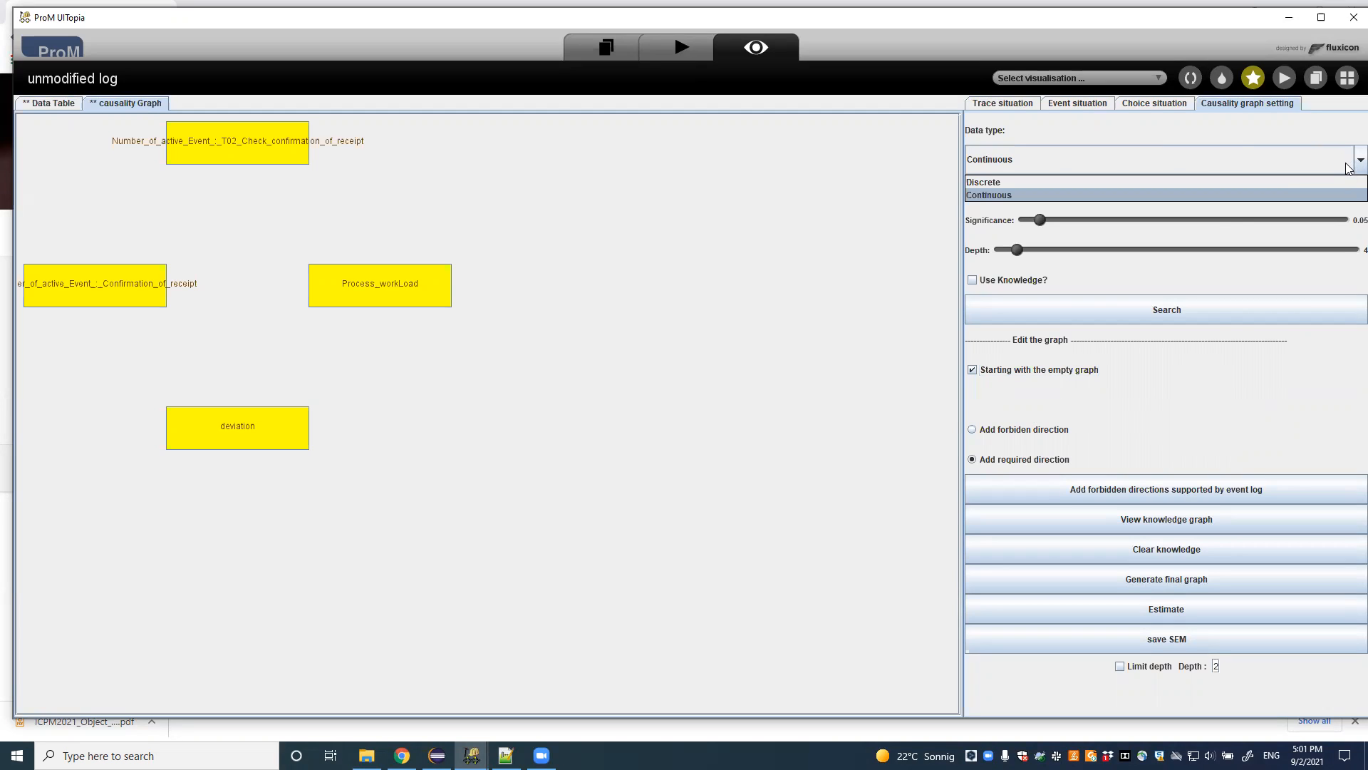
{"action": "left_click", "coordinate": [1202, 193]}
{"action": "left_click", "coordinate": [1176, 309]}
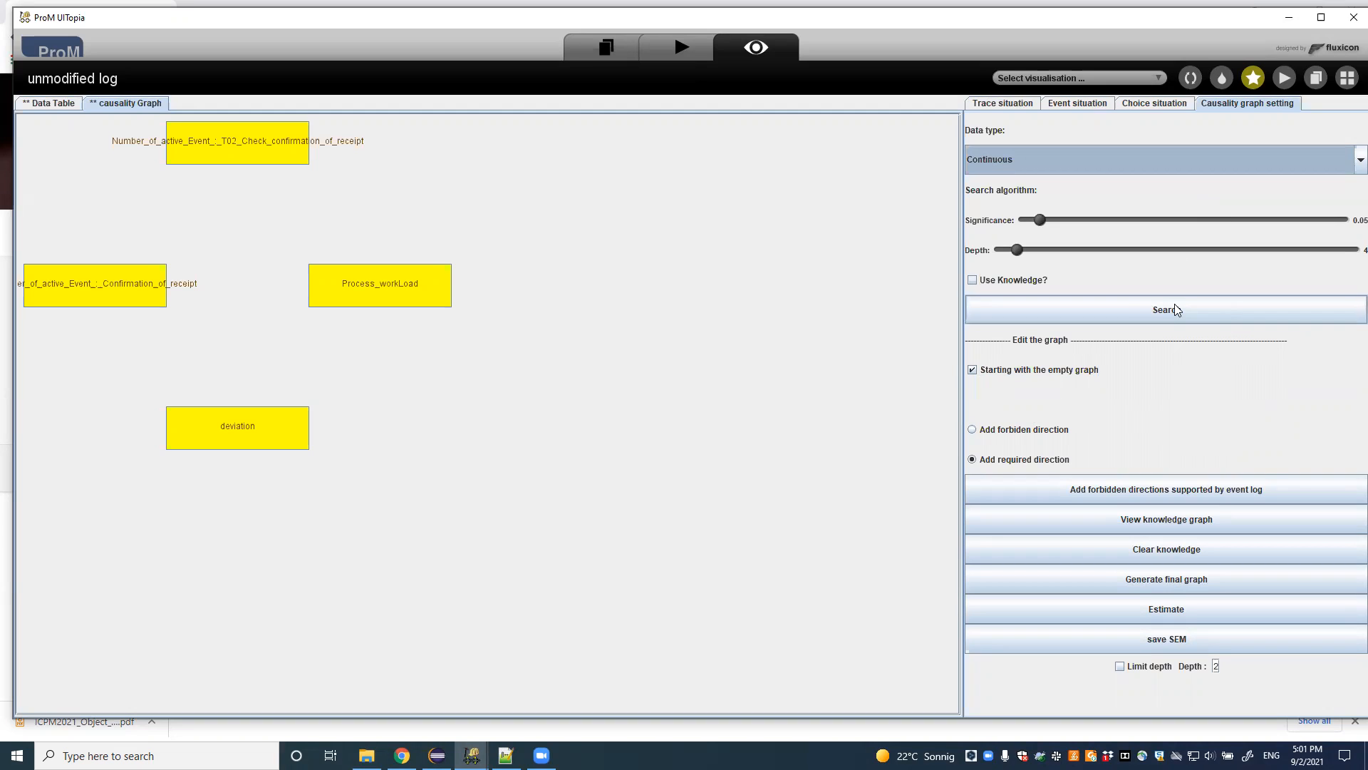
{"action": "left_click", "coordinate": [1178, 315]}
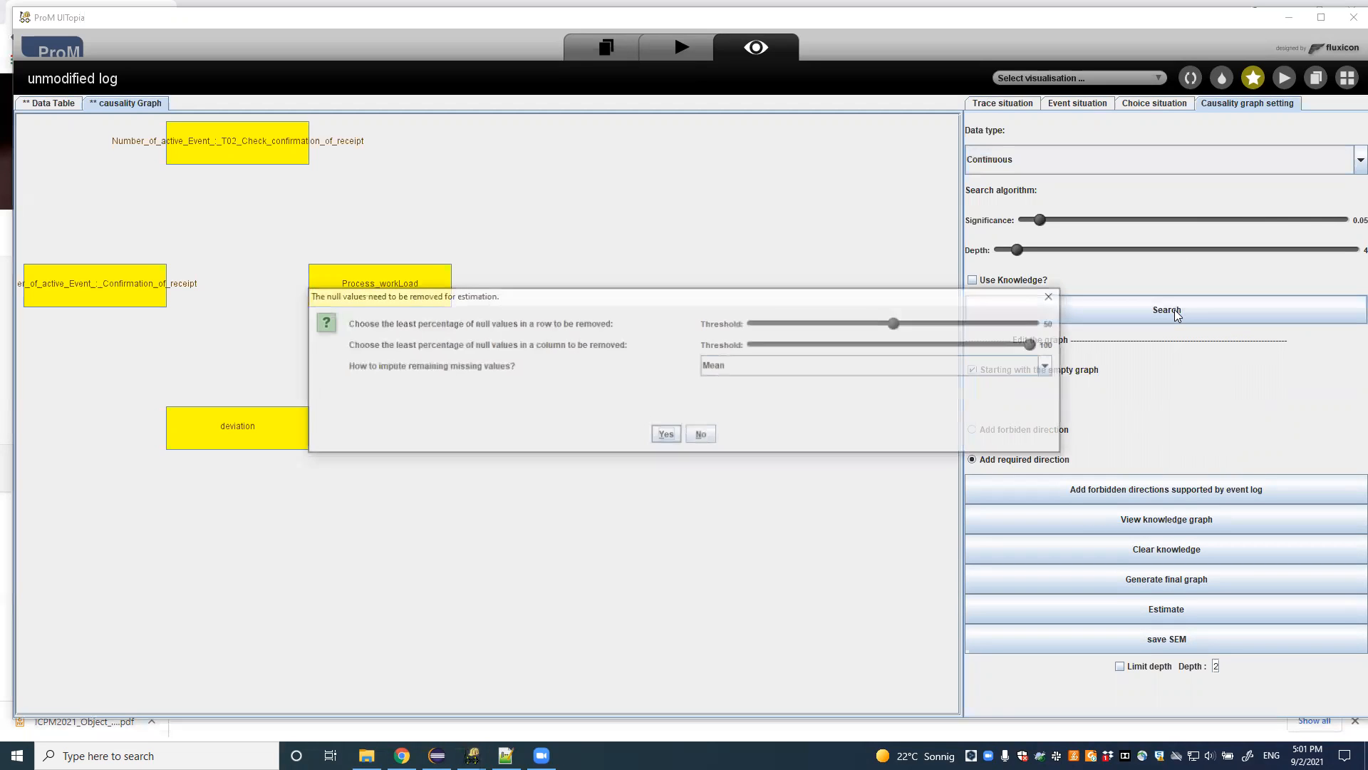
{"action": "left_click", "coordinate": [665, 436]}
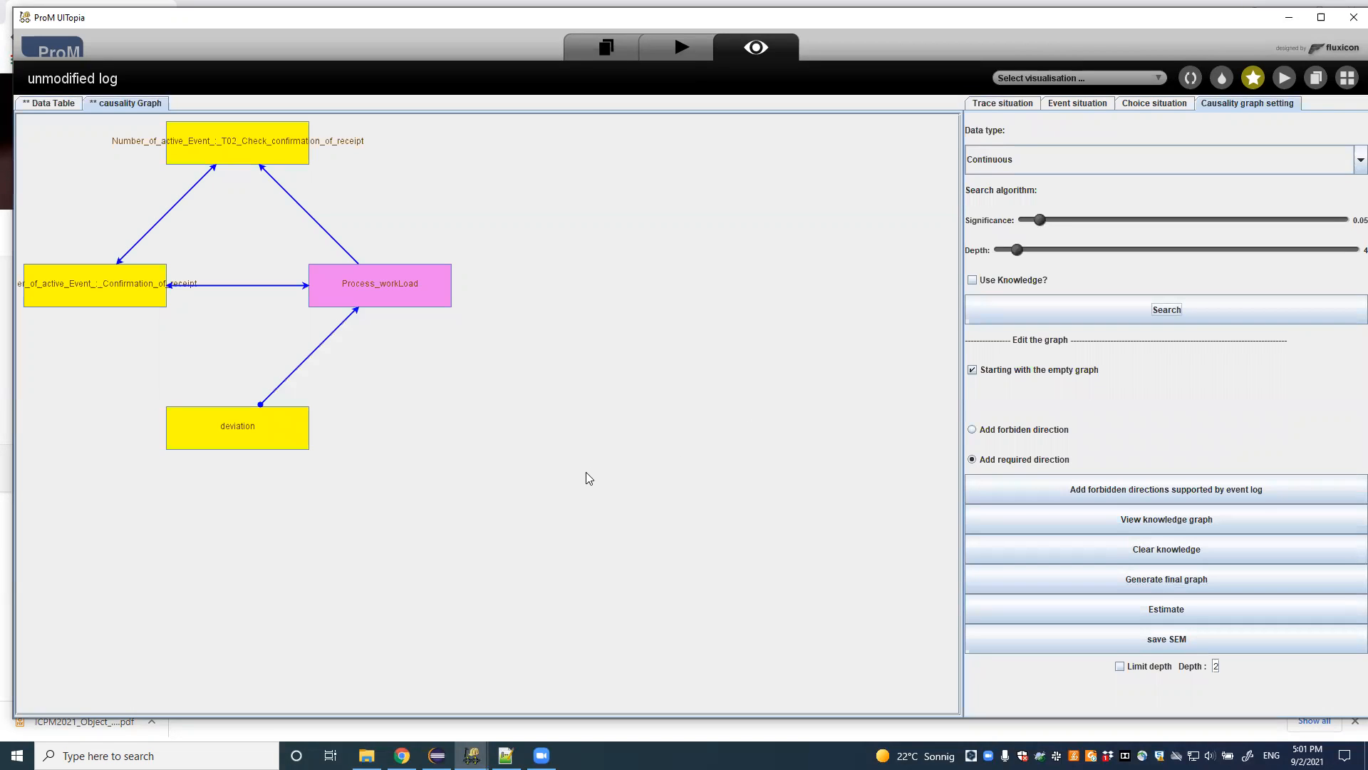
Add required directions from the Confirmation_of_receipt node to the T02_Check_confirmation_of_receipt node, and from both of these and deviation to Process_workLoad
{"action": "left_click", "coordinate": [106, 290]}
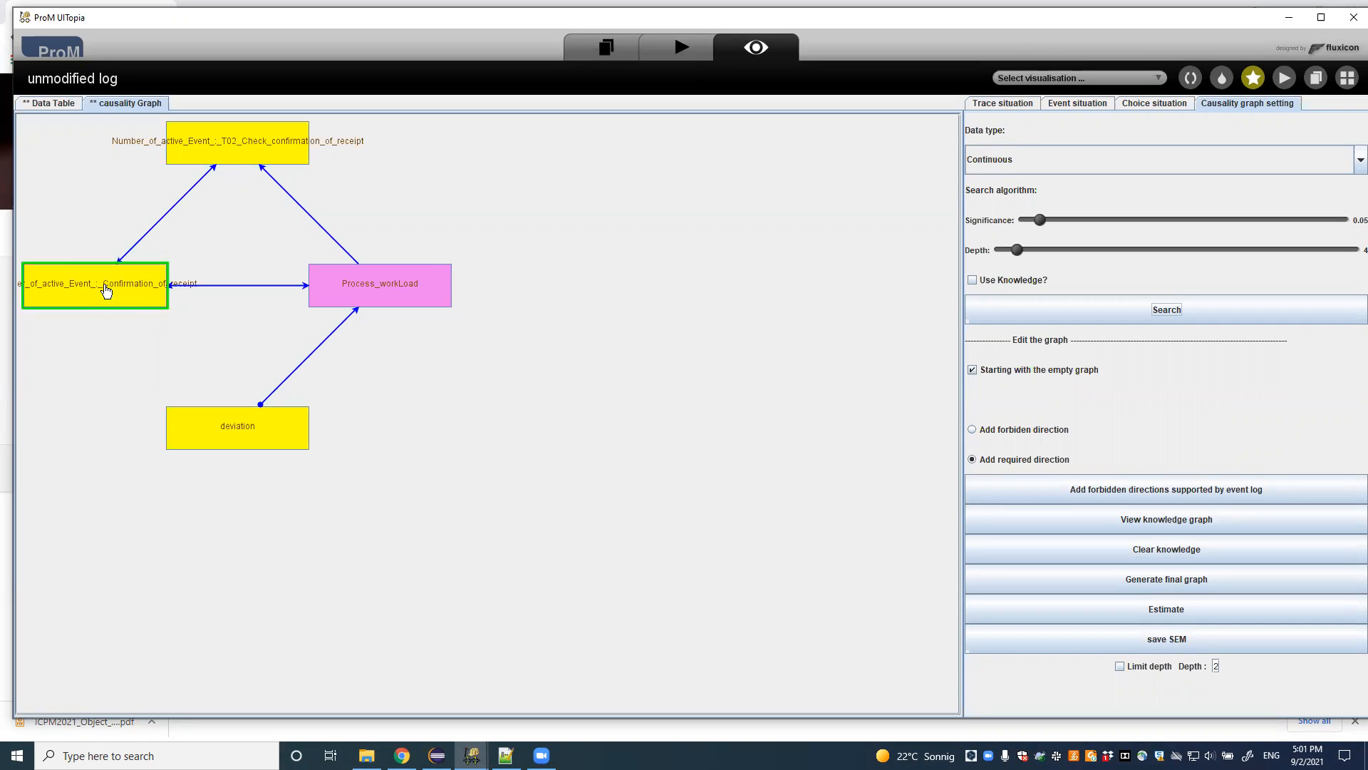
{"action": "left_click_drag", "start_coordinate": [85, 293], "coordinate": [239, 139]}
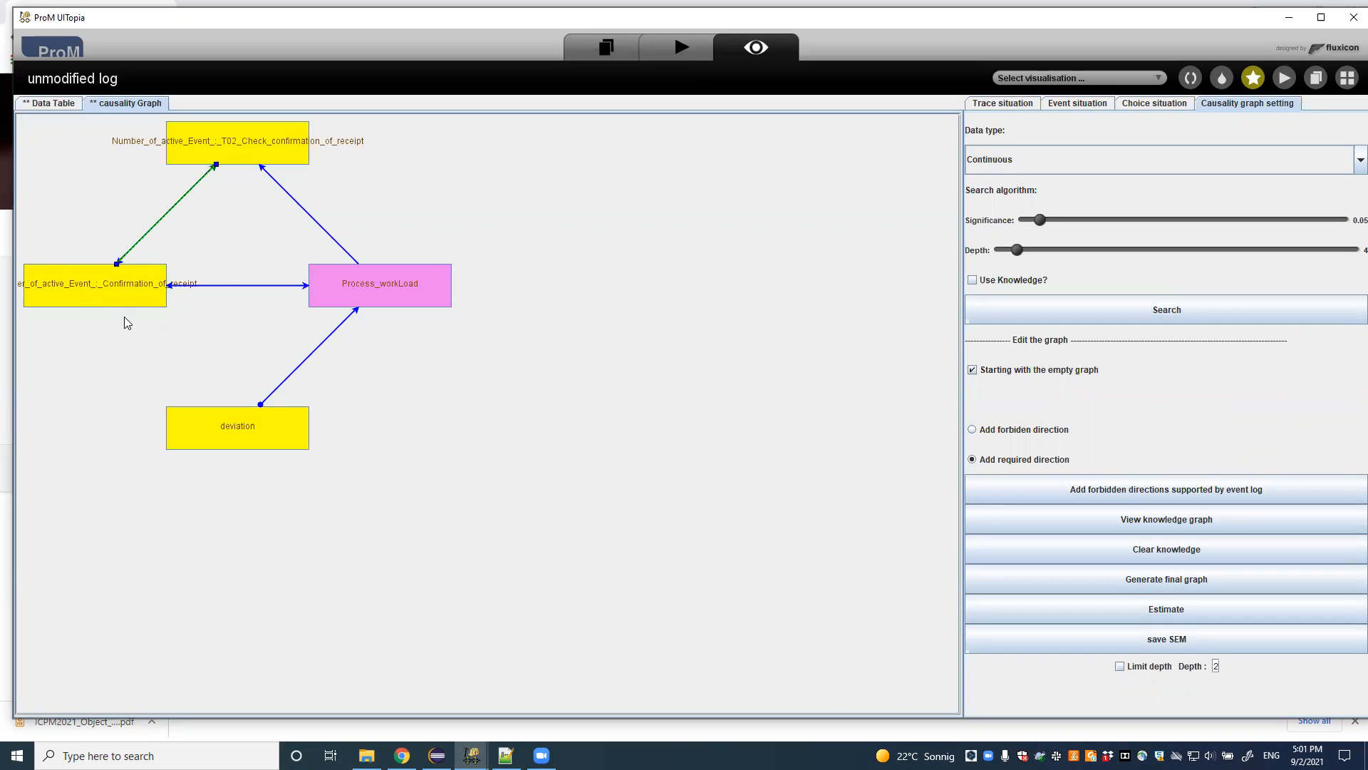
{"action": "left_click_drag", "start_coordinate": [114, 293], "coordinate": [346, 285]}
{"action": "left_click_drag", "start_coordinate": [235, 162], "coordinate": [367, 285]}
{"action": "left_click_drag", "start_coordinate": [247, 428], "coordinate": [404, 292]}
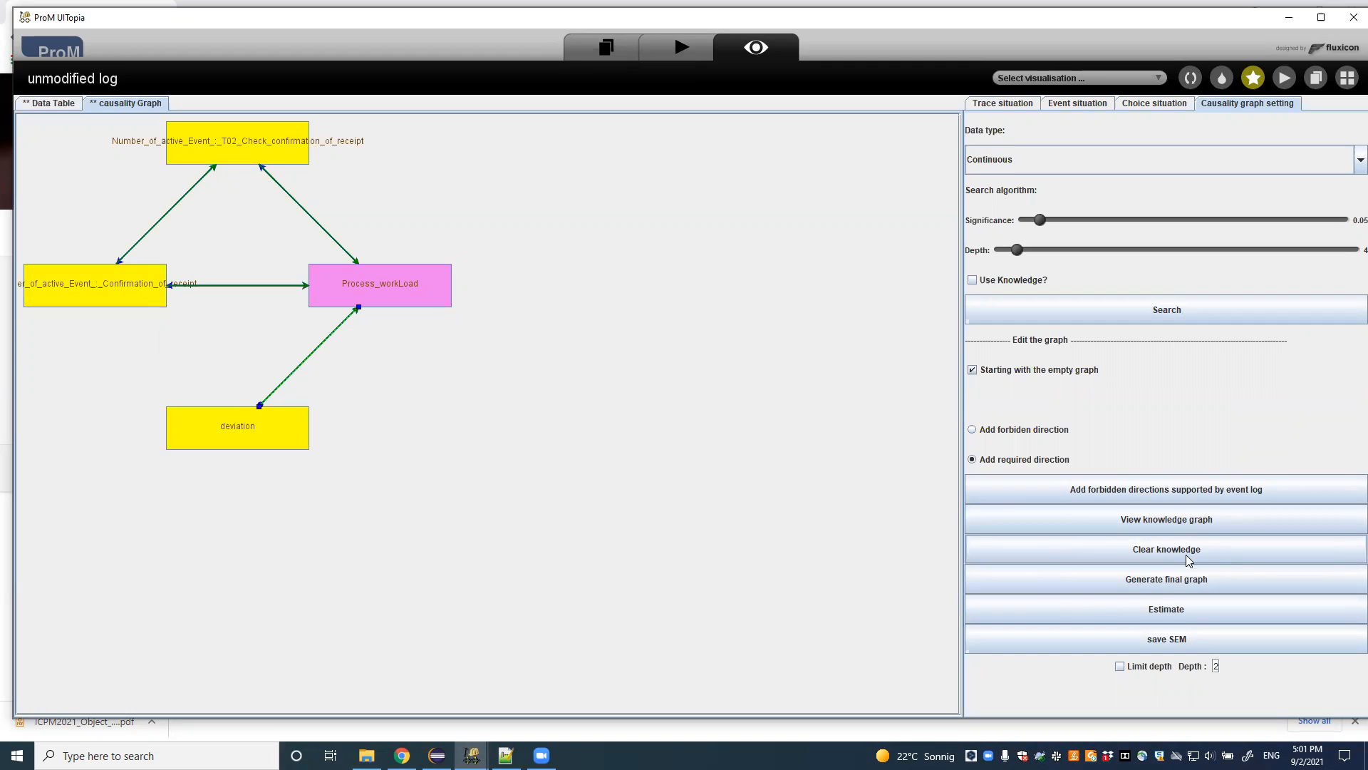
Review the knowledge graph of required directions and generate the final causality graph
{"action": "left_click", "coordinate": [1156, 528]}
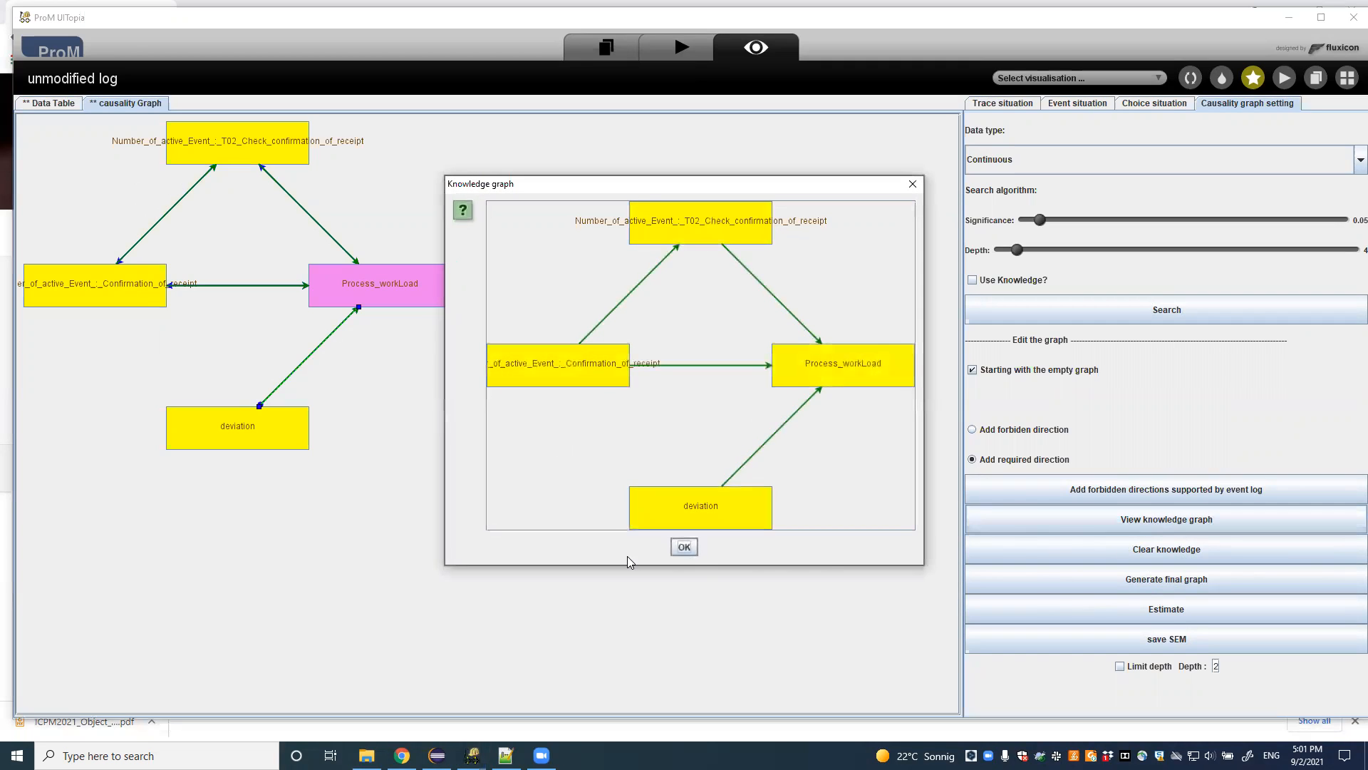
{"action": "left_click", "coordinate": [685, 547]}
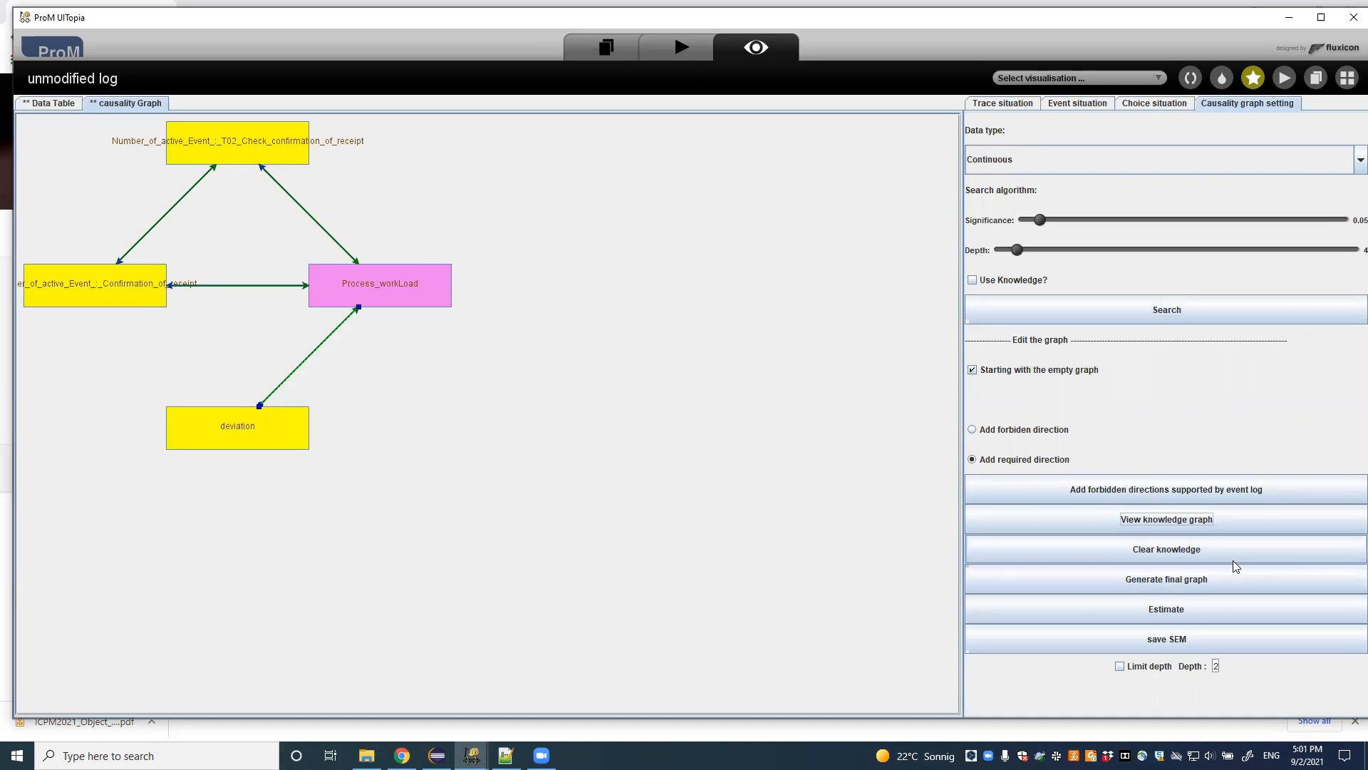
{"action": "left_click", "coordinate": [1183, 585]}
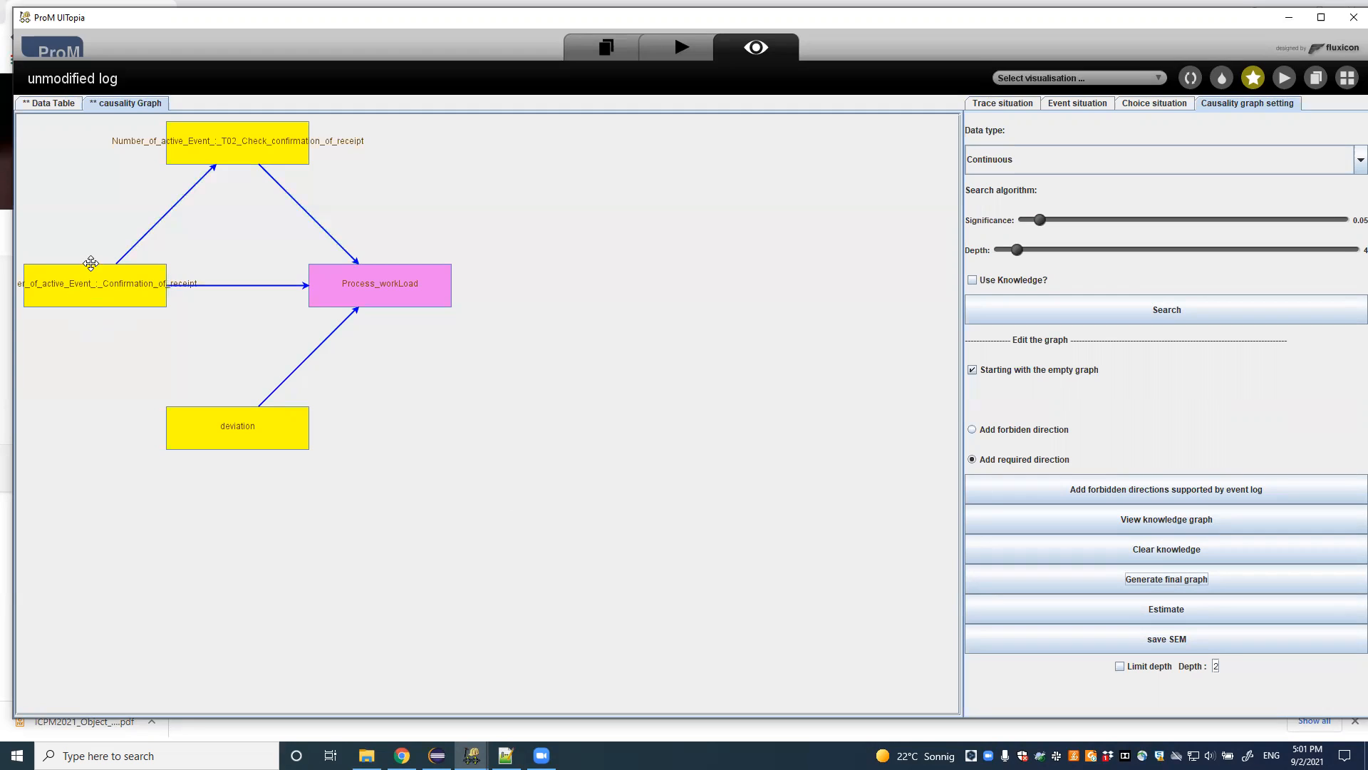
Estimate the strength of each causal edge in the final graph
{"action": "left_click", "coordinate": [79, 293]}
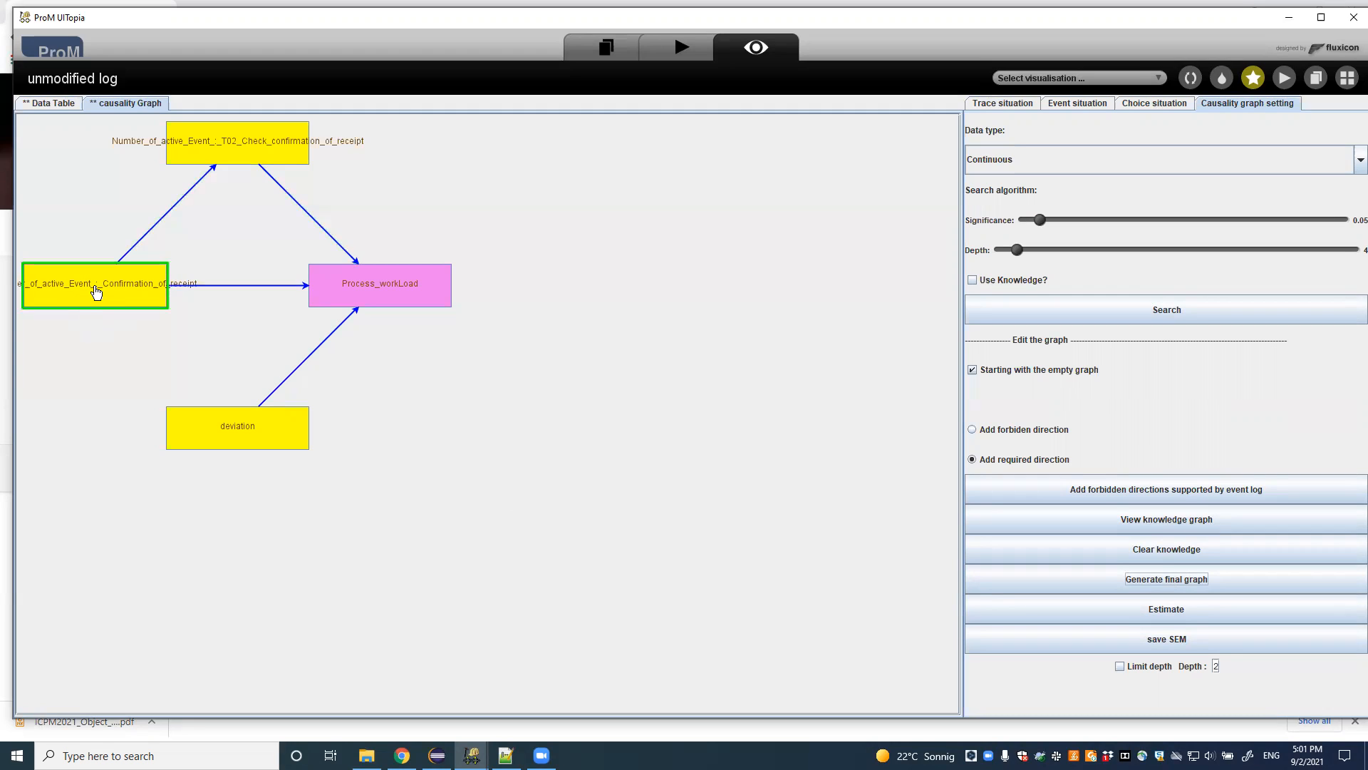
{"action": "left_click", "coordinate": [203, 476]}
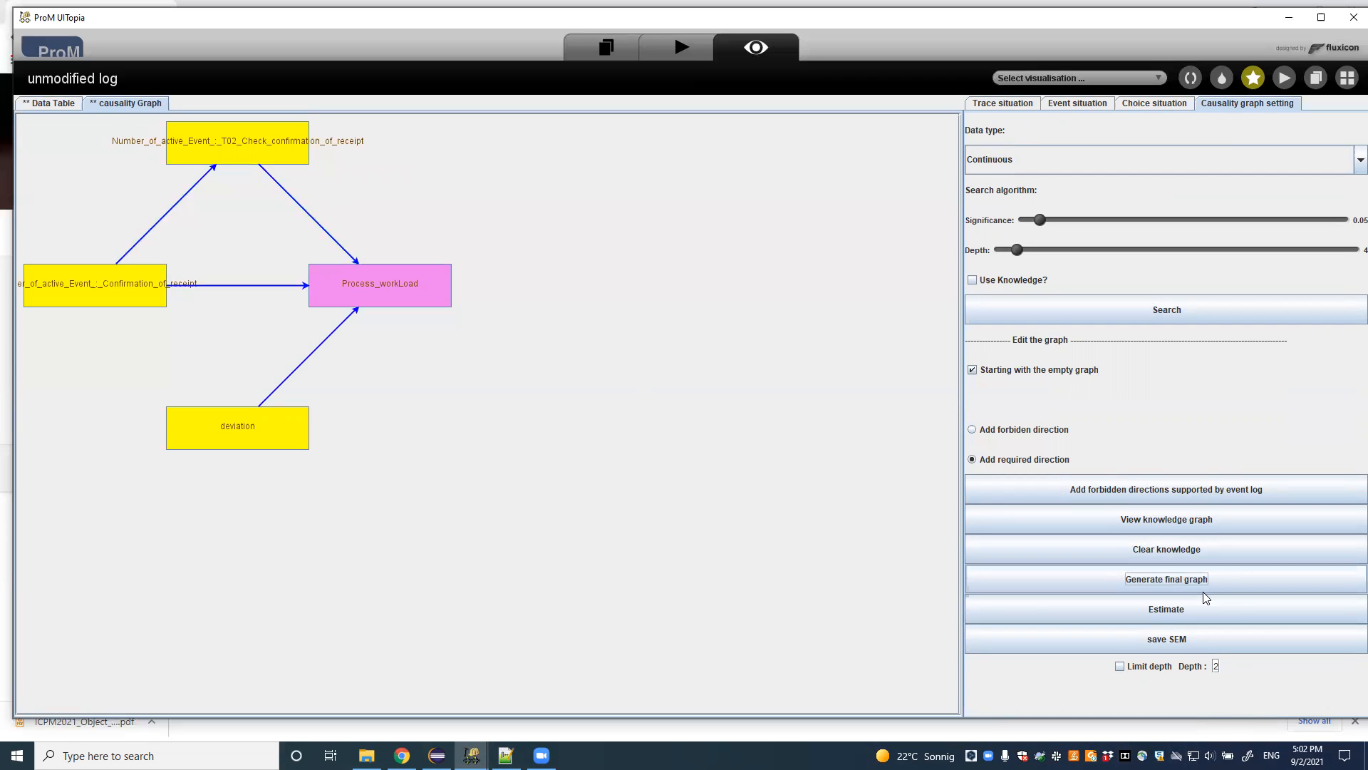
{"action": "left_click", "coordinate": [1174, 611]}
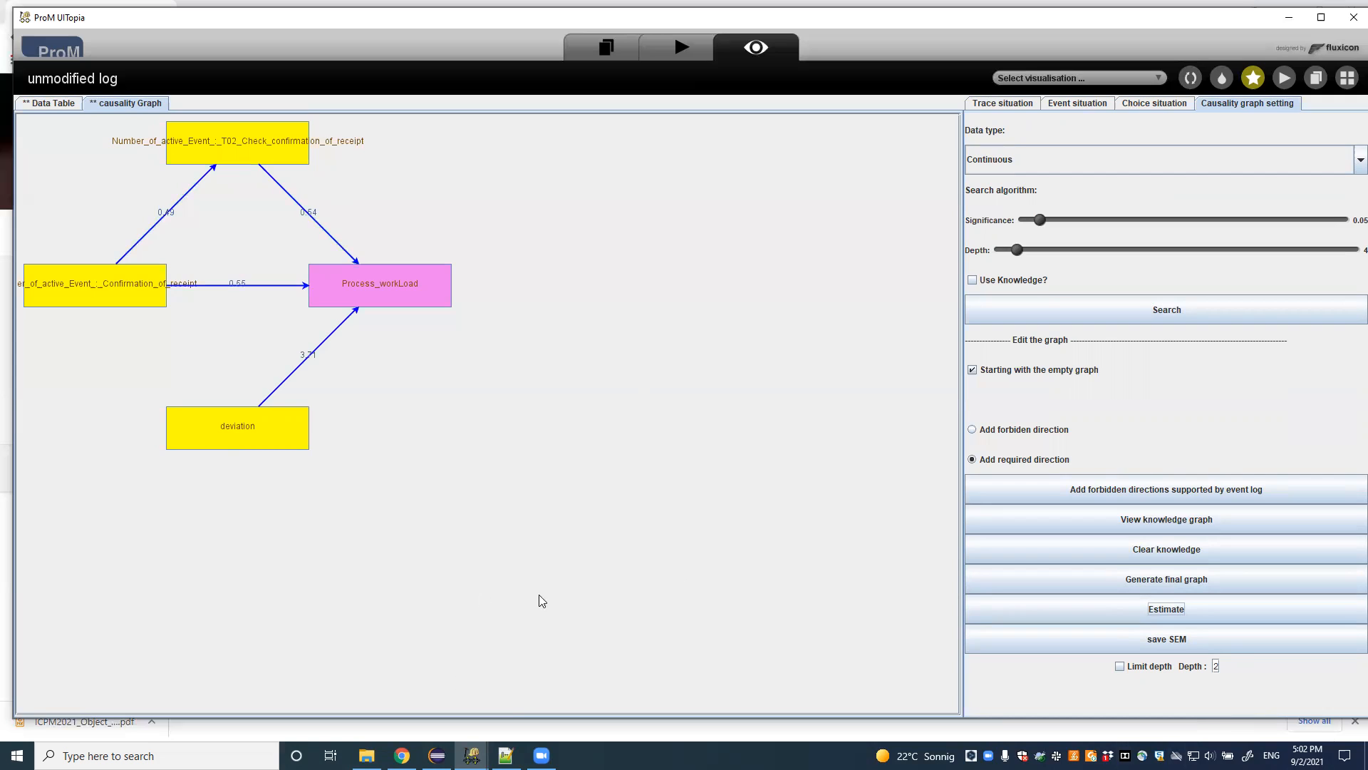
Save the estimated SEM and review its equations in sem.txt in Notepad++, reloading the modified file
{"action": "left_click", "coordinate": [1173, 644]}
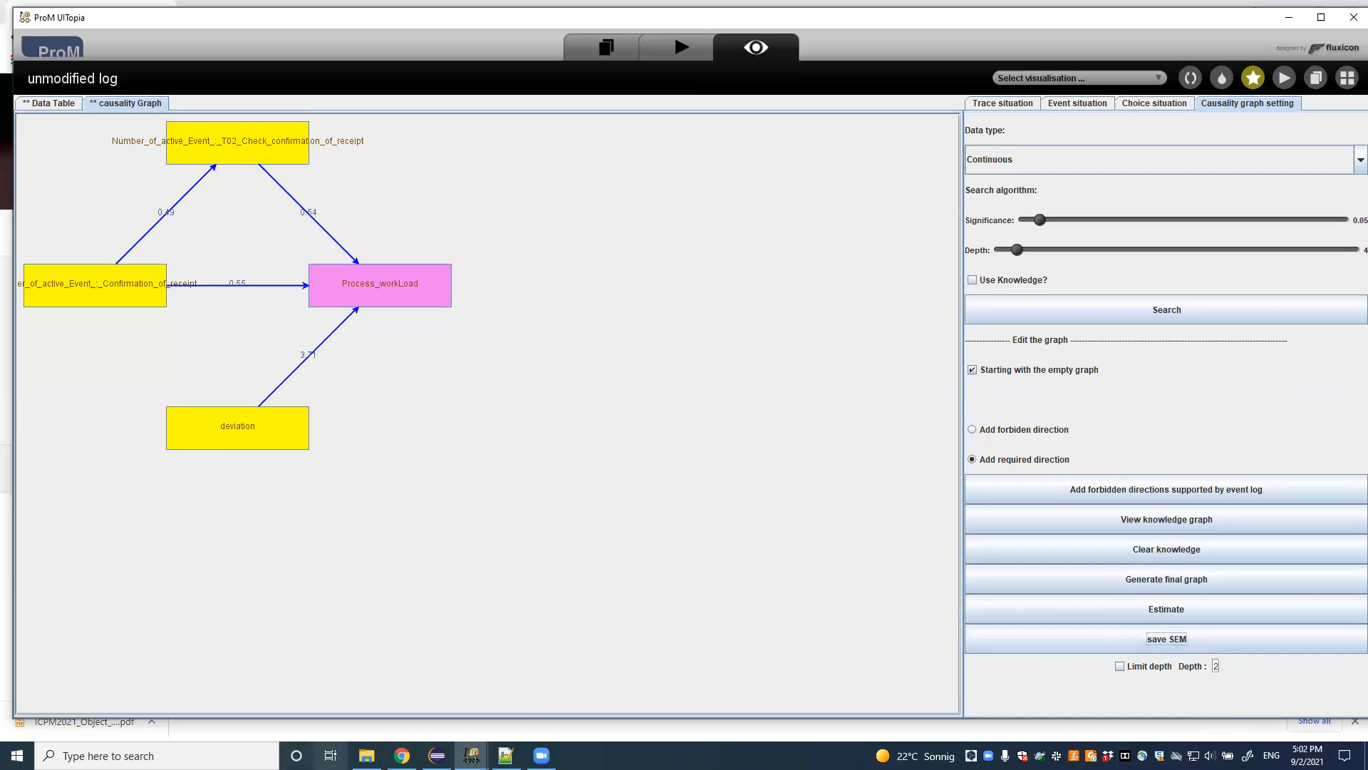
{"action": "left_click", "coordinate": [505, 755]}
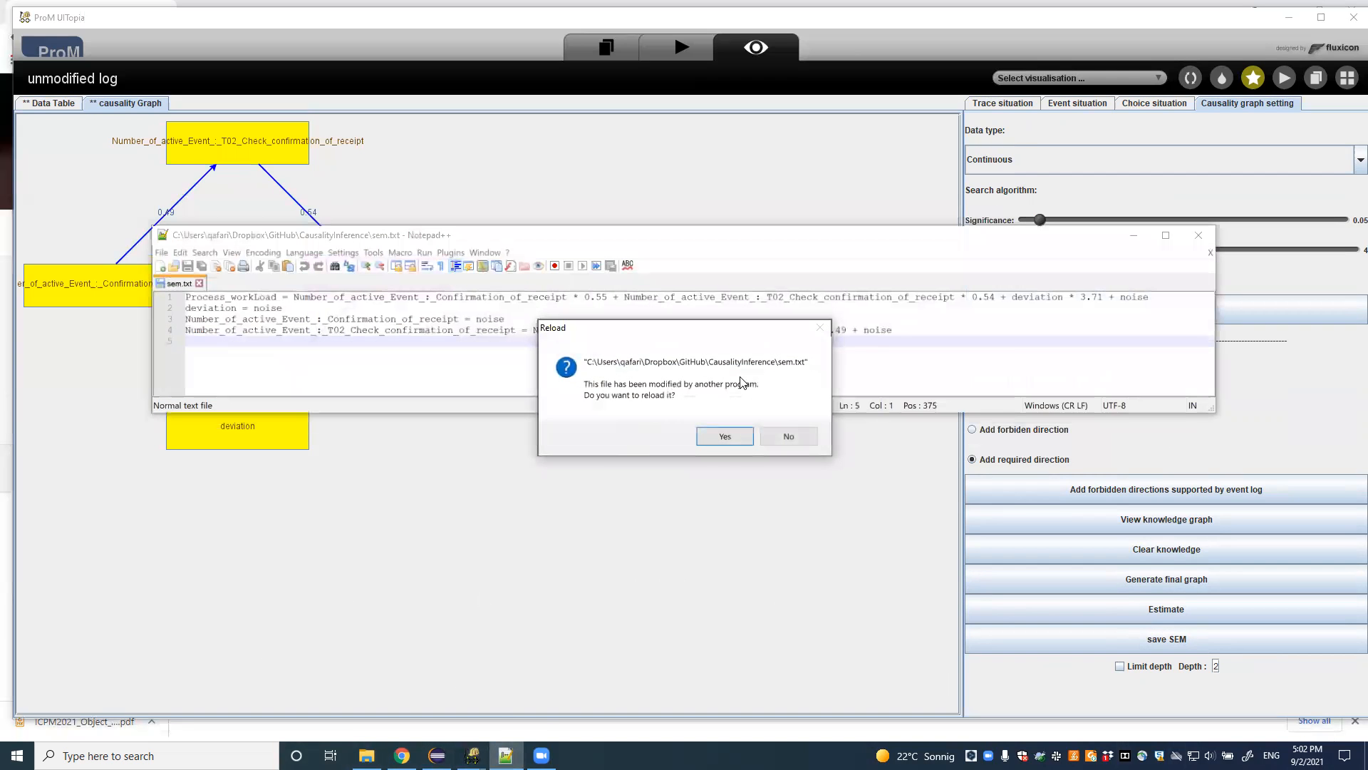
{"action": "left_click", "coordinate": [723, 438]}
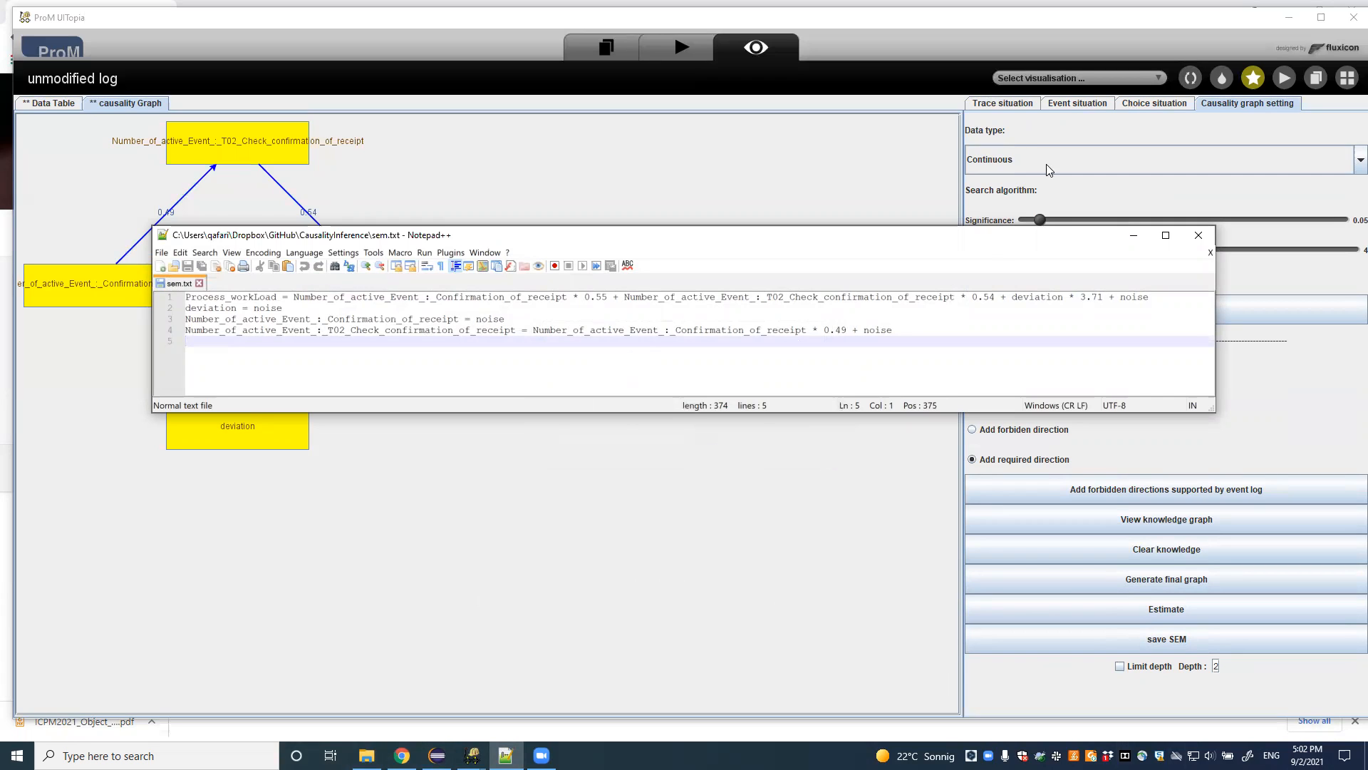
{"action": "left_click", "coordinate": [1133, 235]}
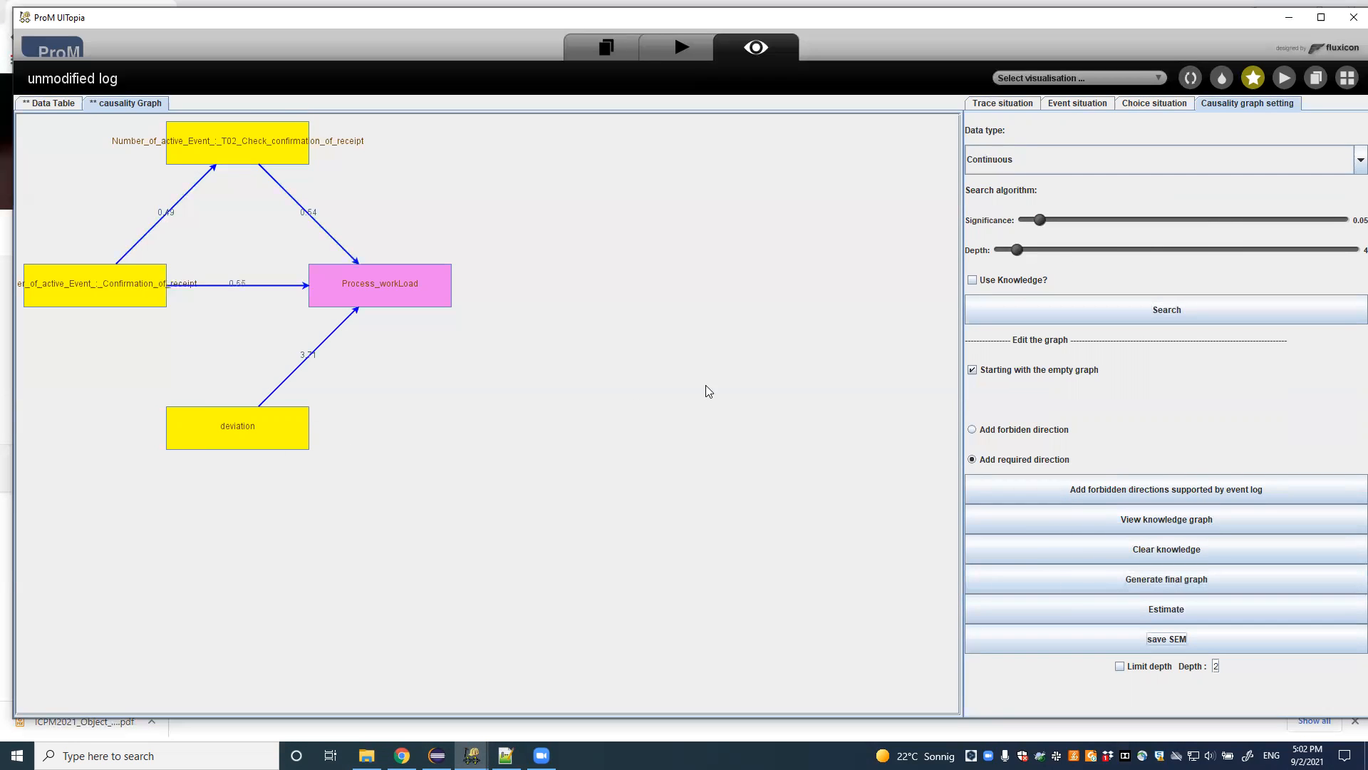
Examine the equation and statistics describing the effect of the deviation node on Process_workLoad
{"action": "double_click", "coordinate": [243, 434]}
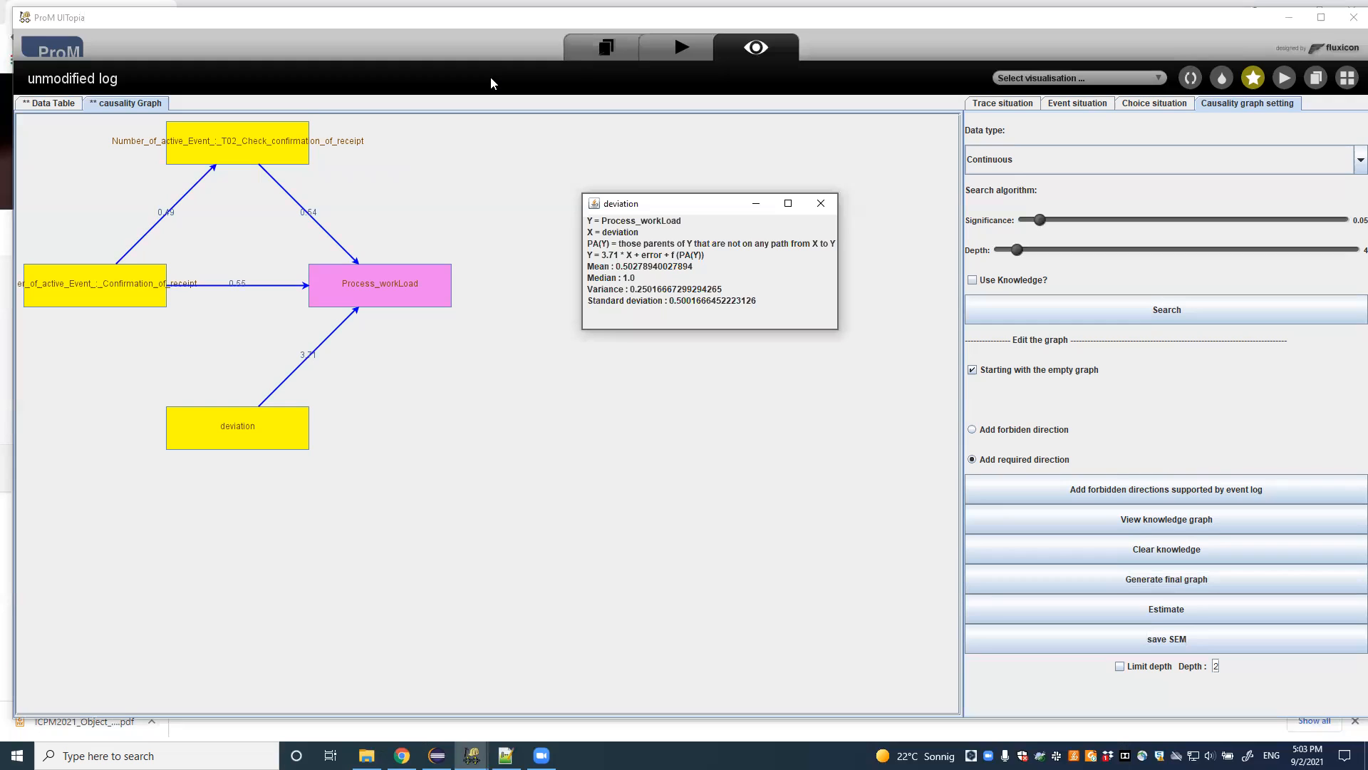
{"action": "left_click", "coordinate": [821, 203]}
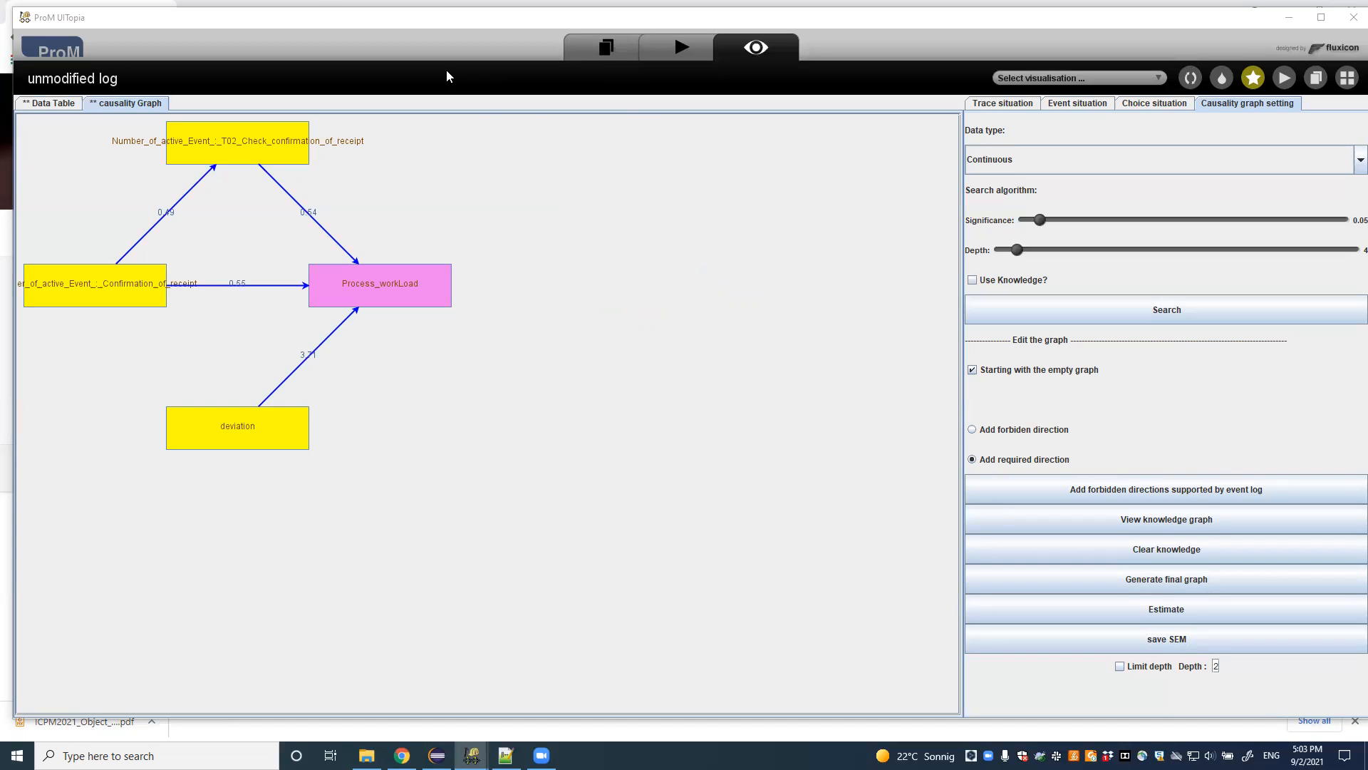
Open the second unmodified log CausalityGraph from the workspace favorites for viewing
{"action": "left_click_drag", "start_coordinate": [298, 17], "coordinate": [327, 8]}
{"action": "left_click", "coordinate": [596, 90]}
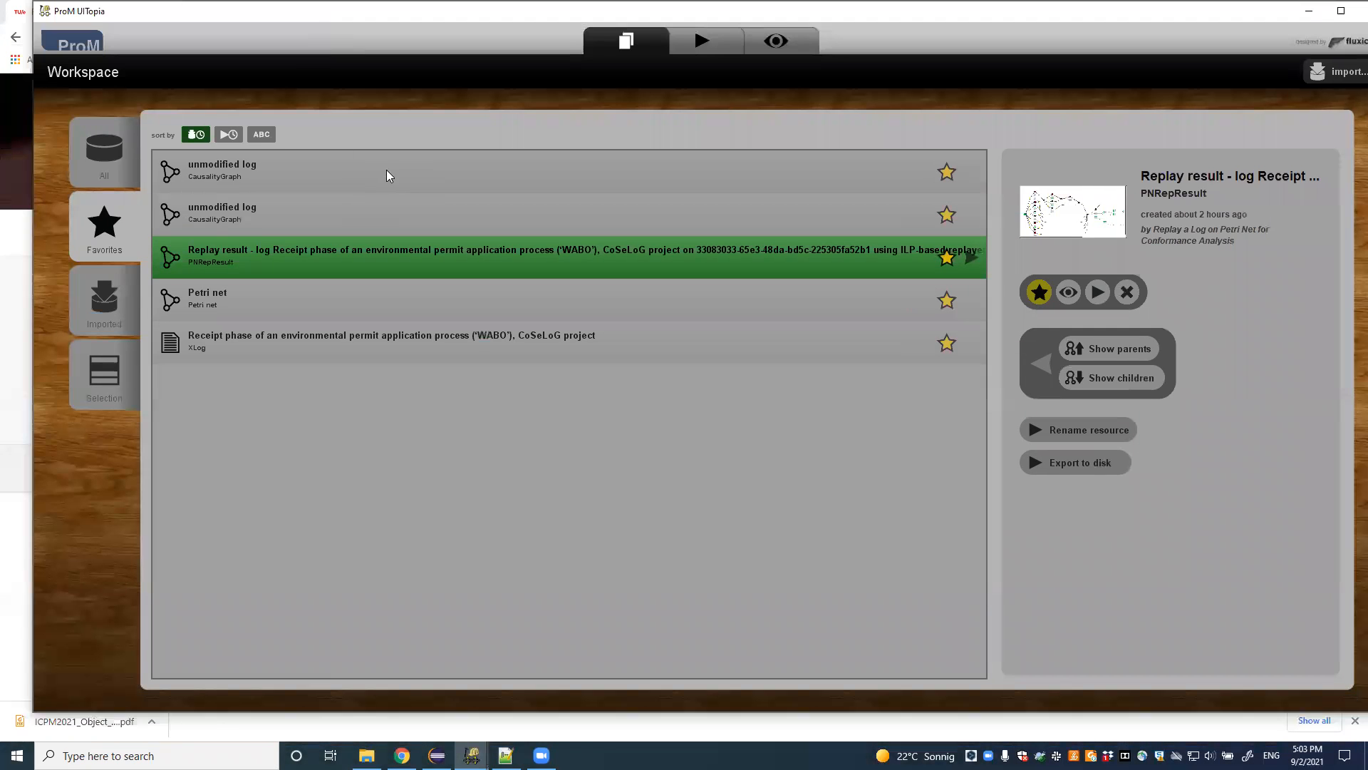
{"action": "left_click", "coordinate": [363, 226]}
{"action": "left_click", "coordinate": [1069, 292]}
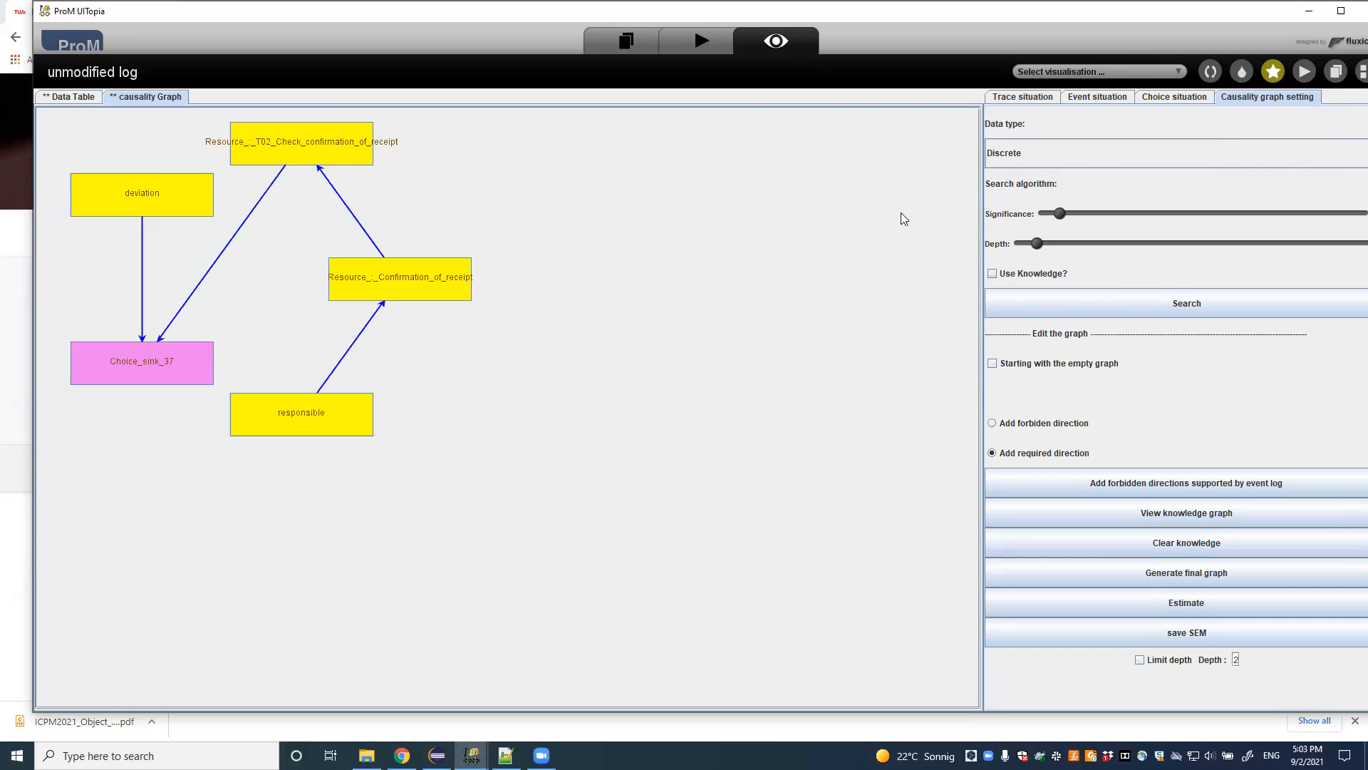
Examine the effect of the deviation node on Choice_sink_37 in its probability table, shortening the table window to fit its rows
{"action": "left_click", "coordinate": [1186, 313]}
{"action": "left_click", "coordinate": [318, 421]}
{"action": "left_click", "coordinate": [175, 368]}
{"action": "double_click", "coordinate": [129, 199]}
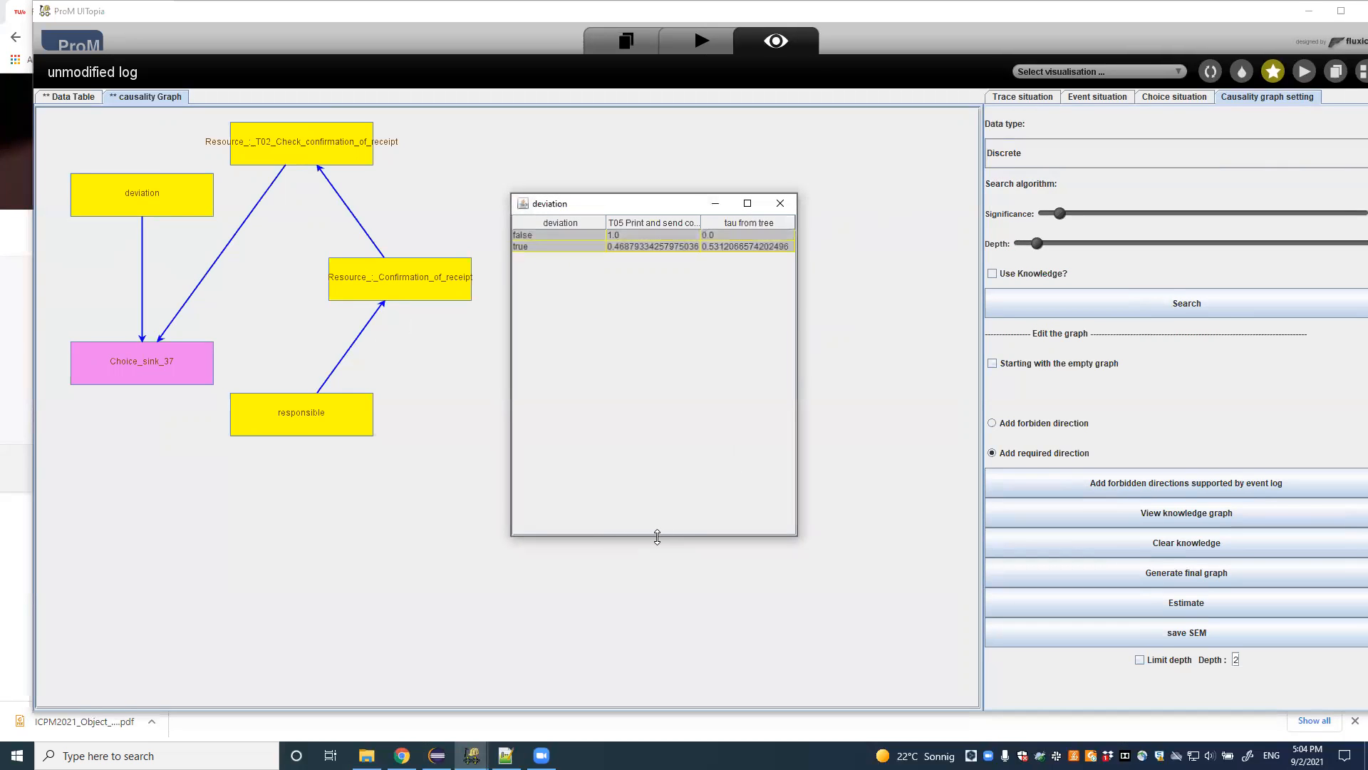
{"action": "left_click_drag", "start_coordinate": [657, 536], "coordinate": [662, 312]}
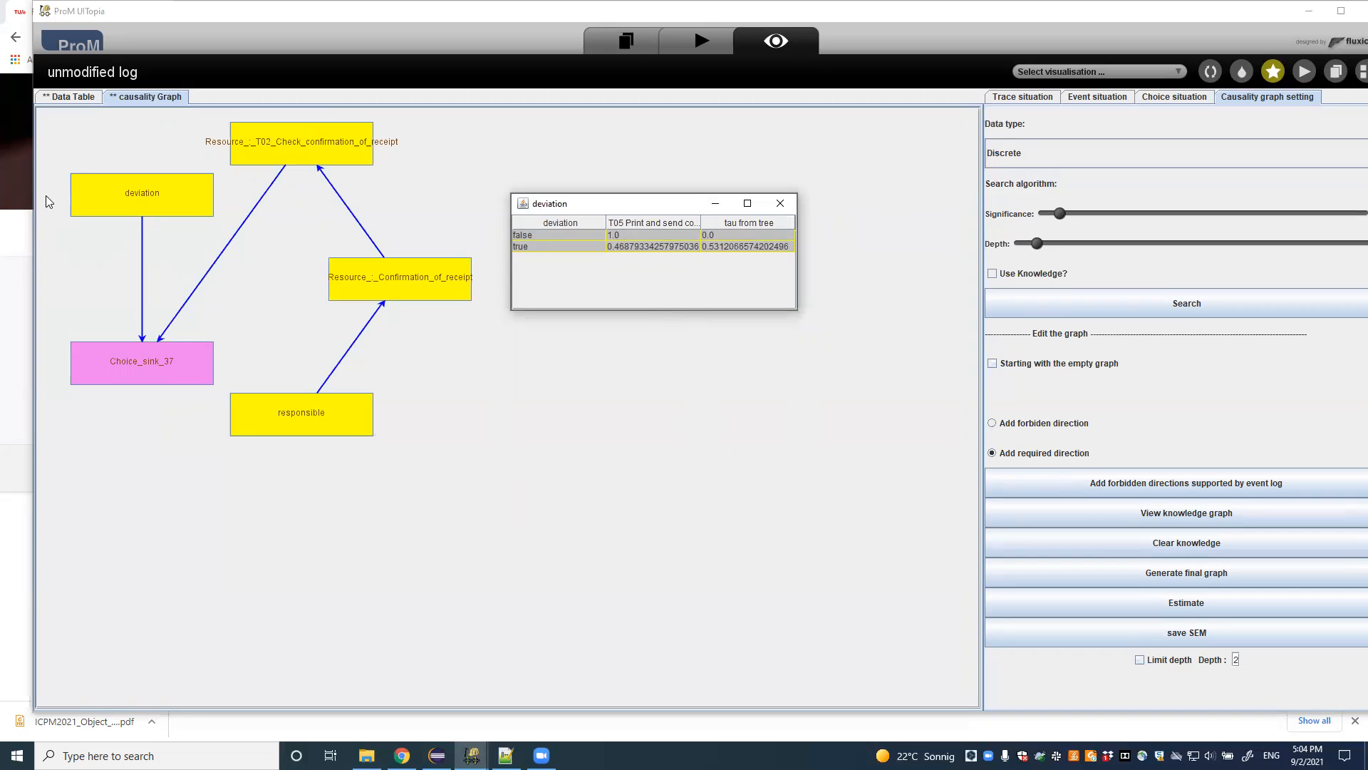